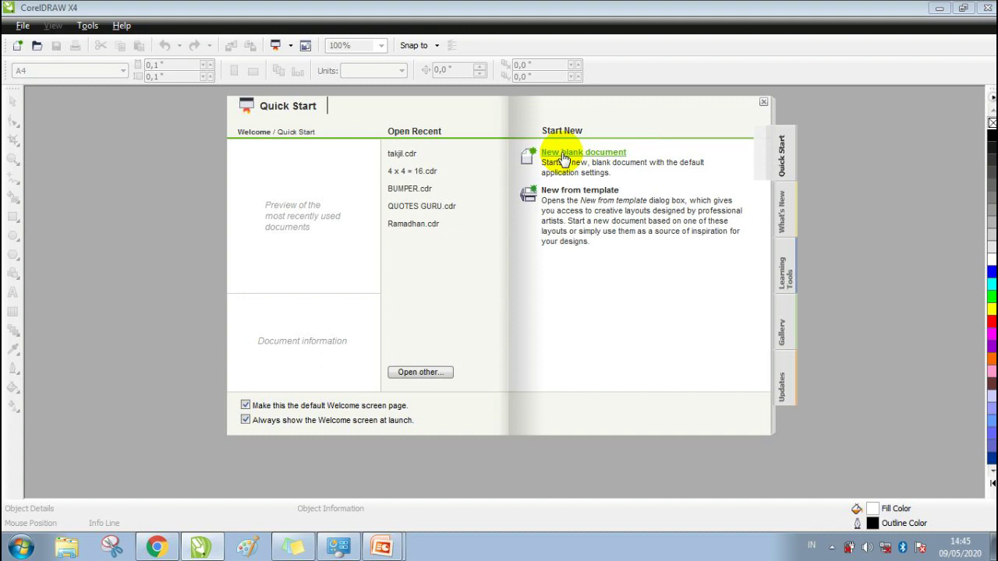
Create a new blank document from the welcome screen
{"action": "left_click", "coordinate": [560, 152]}
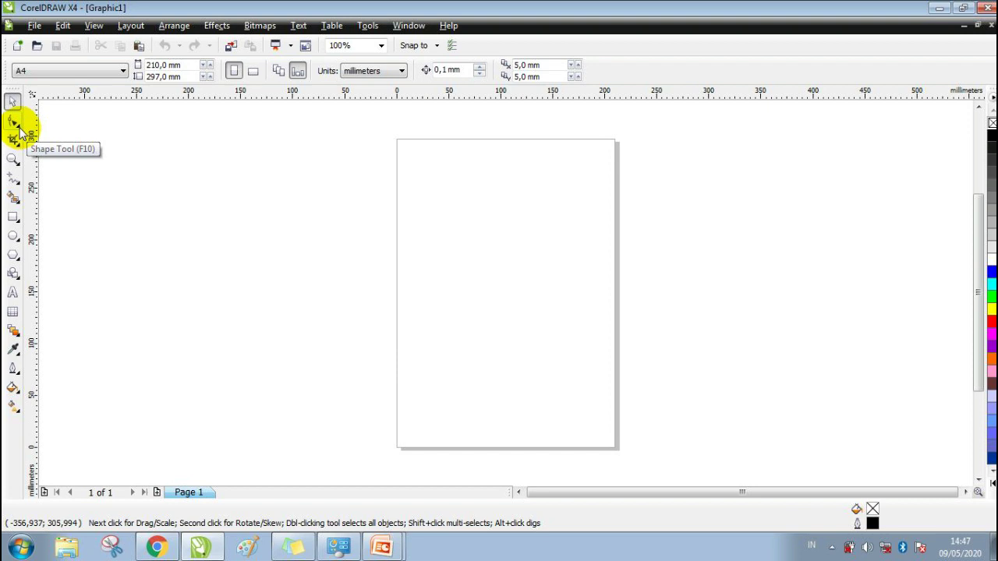
Examine the tool variants grouped under the Shape, Crop, Zoom and Freehand tools
{"action": "left_click", "coordinate": [20, 128]}
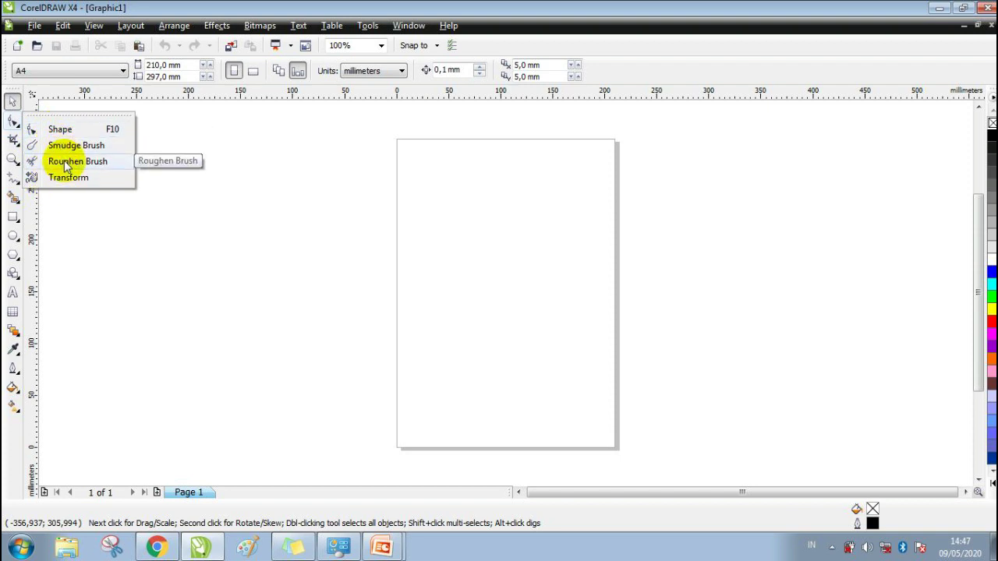
{"action": "left_click", "coordinate": [14, 123]}
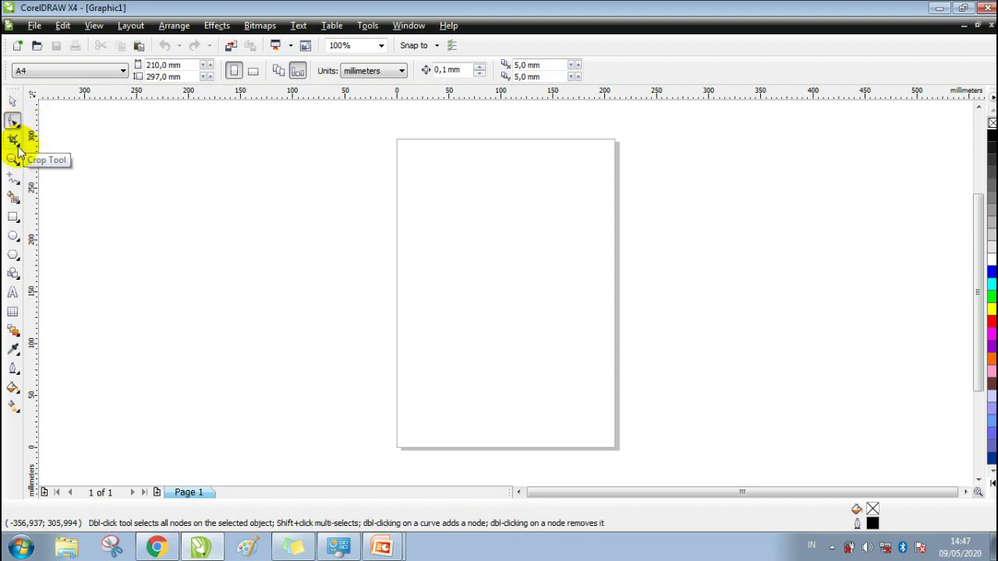
{"action": "left_click", "coordinate": [18, 146]}
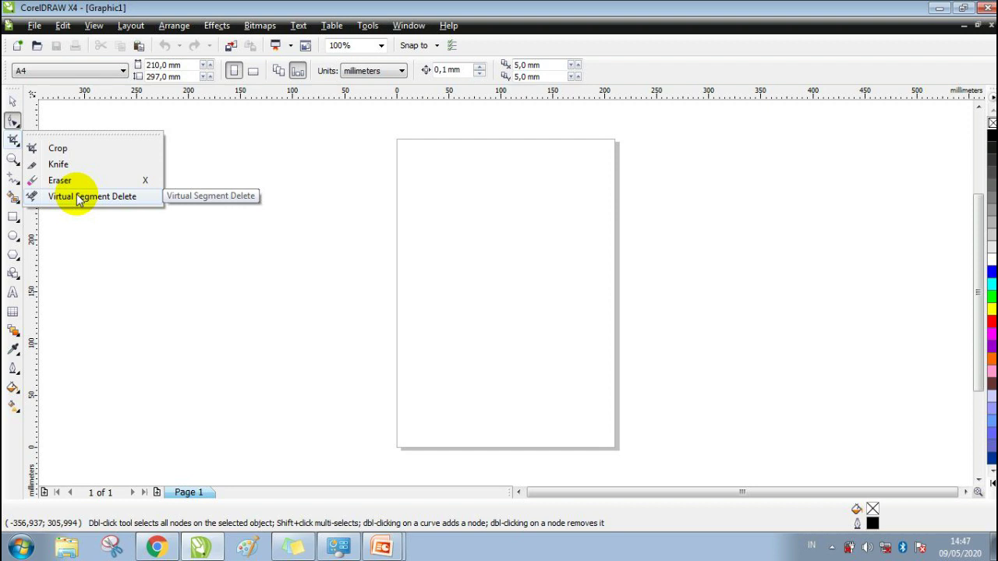
{"action": "left_click", "coordinate": [12, 139]}
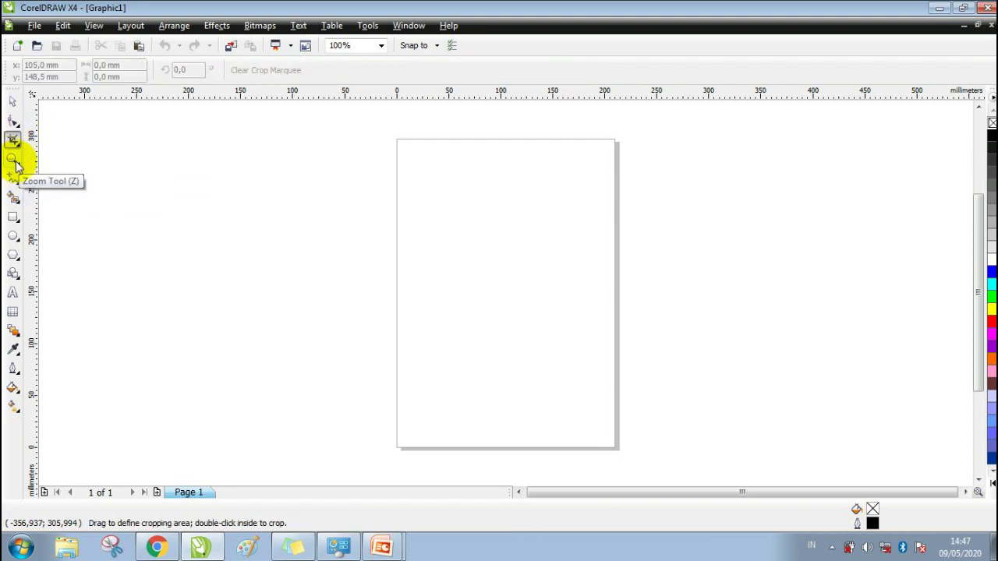
{"action": "left_click", "coordinate": [16, 162]}
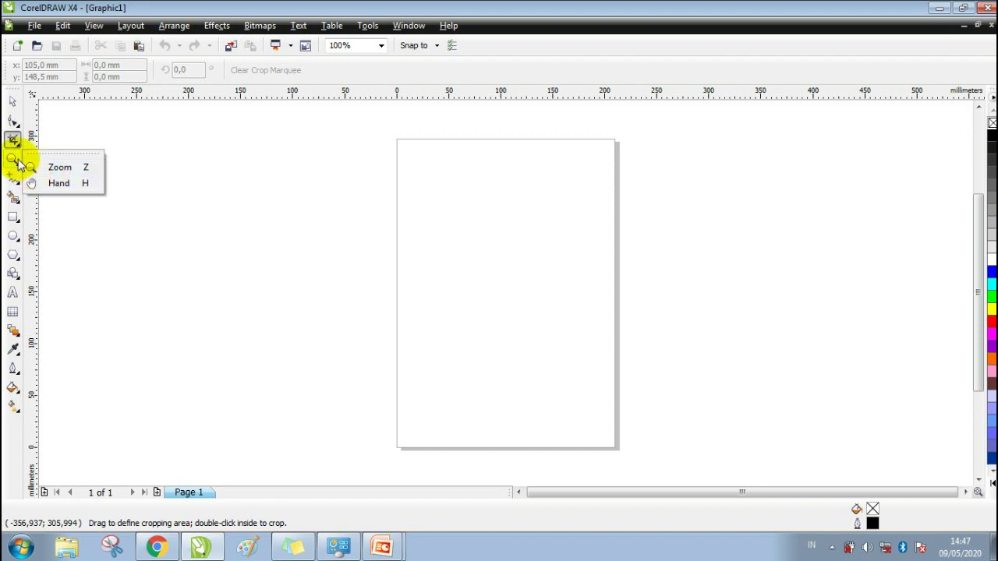
{"action": "left_click", "coordinate": [17, 161]}
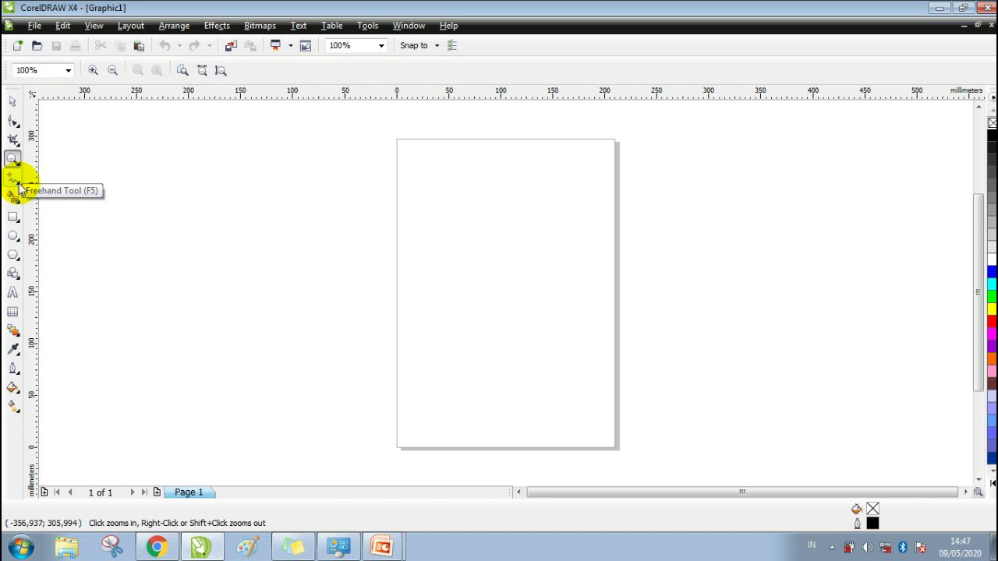
{"action": "left_click", "coordinate": [19, 189]}
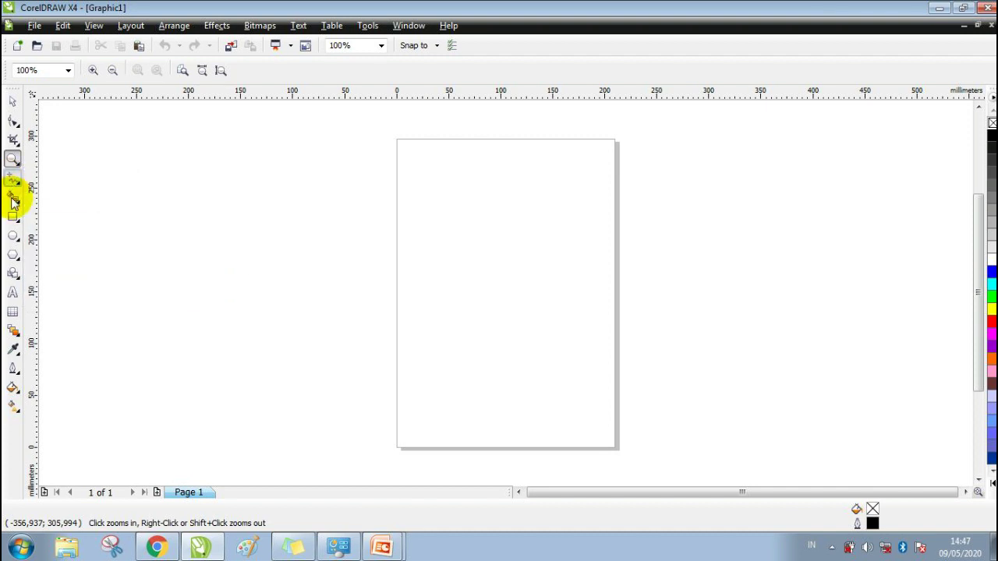
{"action": "key", "text": "F5"}
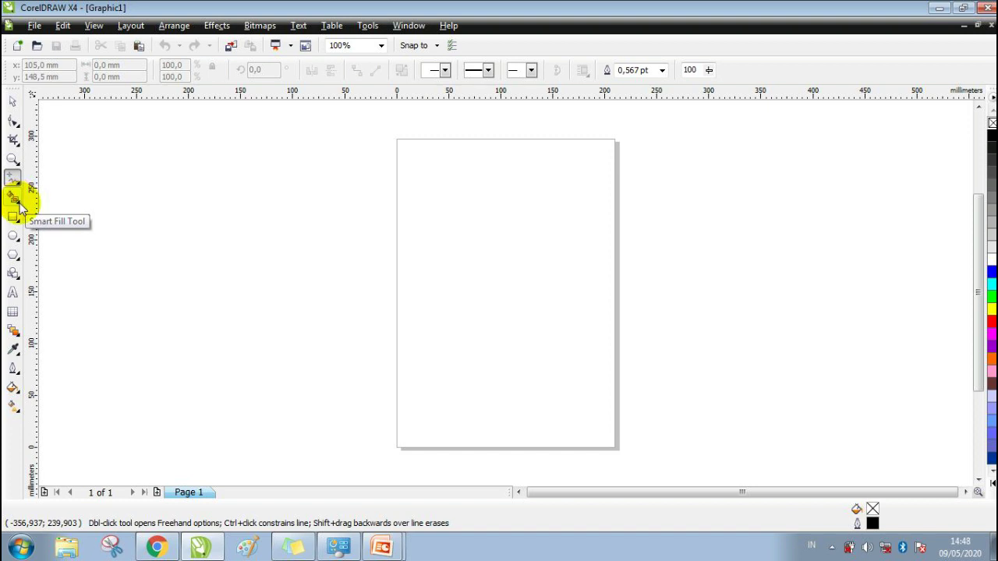
Examine the drawing tool variants grouped under Smart Fill, Rectangle, Ellipse, Polygon and the basic shapes
{"action": "left_click", "coordinate": [21, 204]}
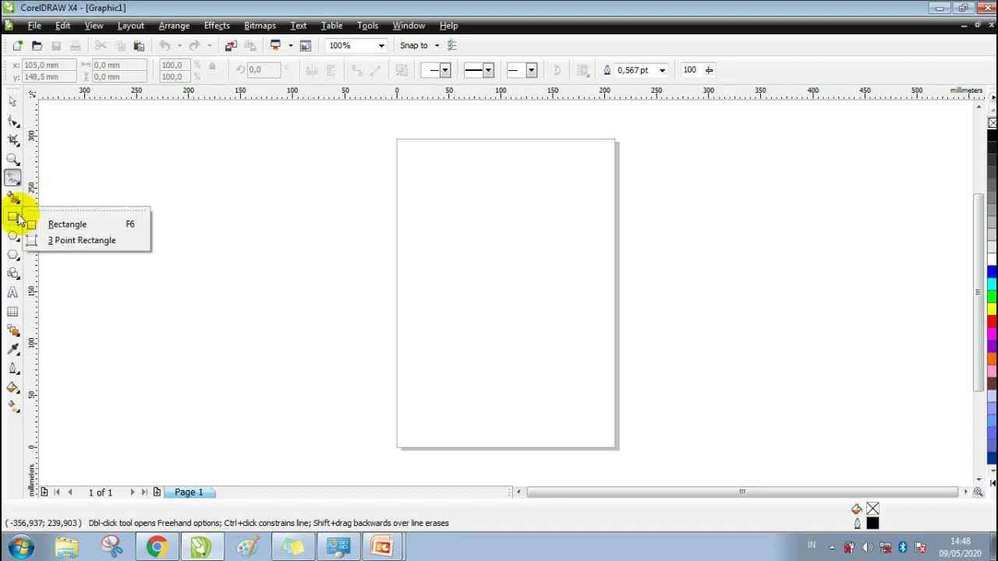
{"action": "mouse_move", "coordinate": [17, 218]}
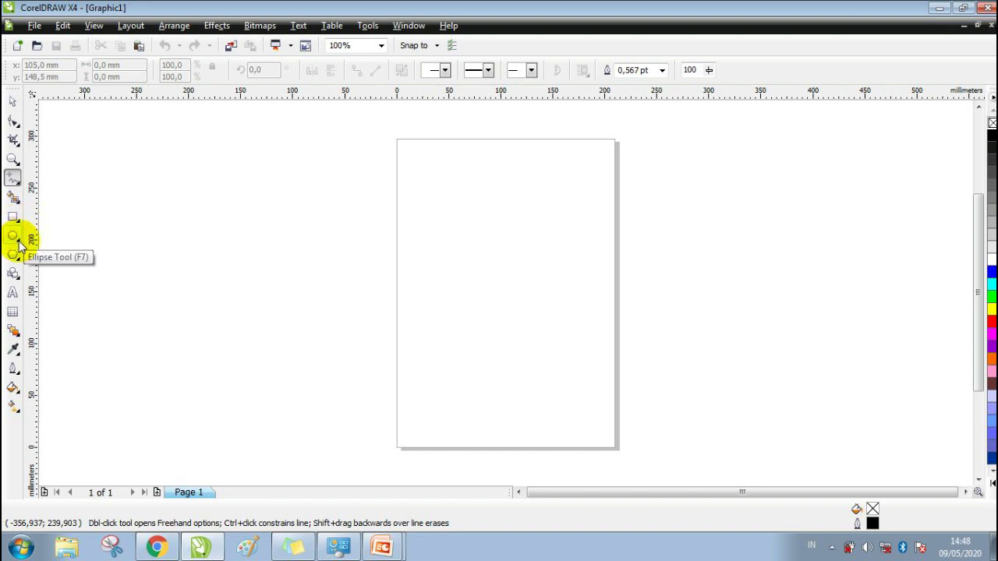
{"action": "left_click", "coordinate": [18, 242]}
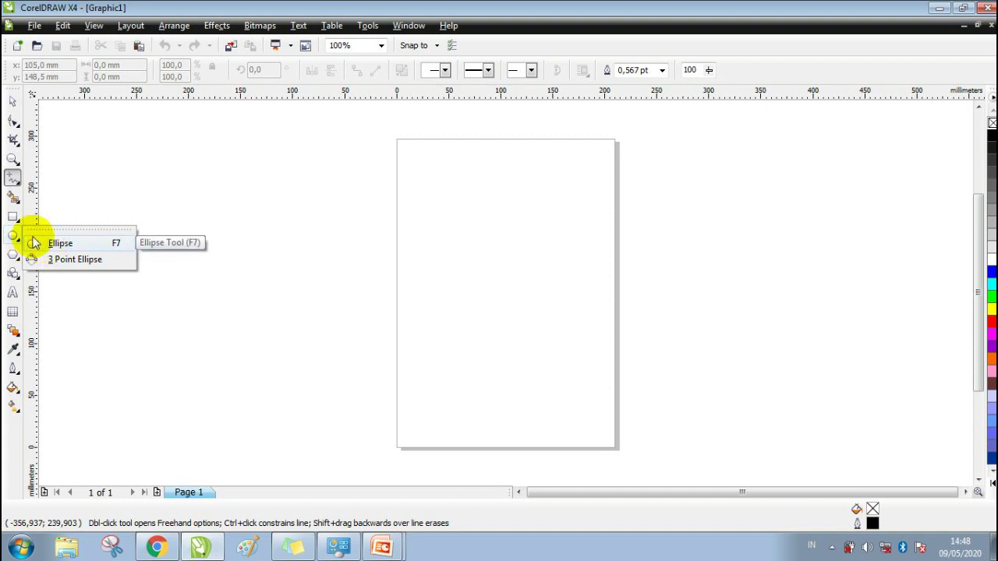
{"action": "left_click", "coordinate": [18, 244]}
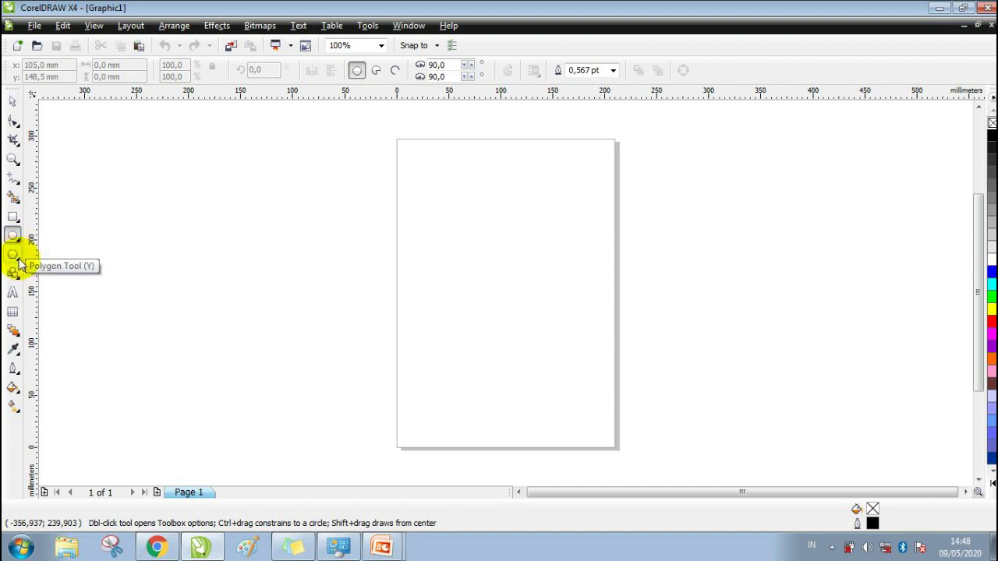
{"action": "left_click", "coordinate": [19, 264]}
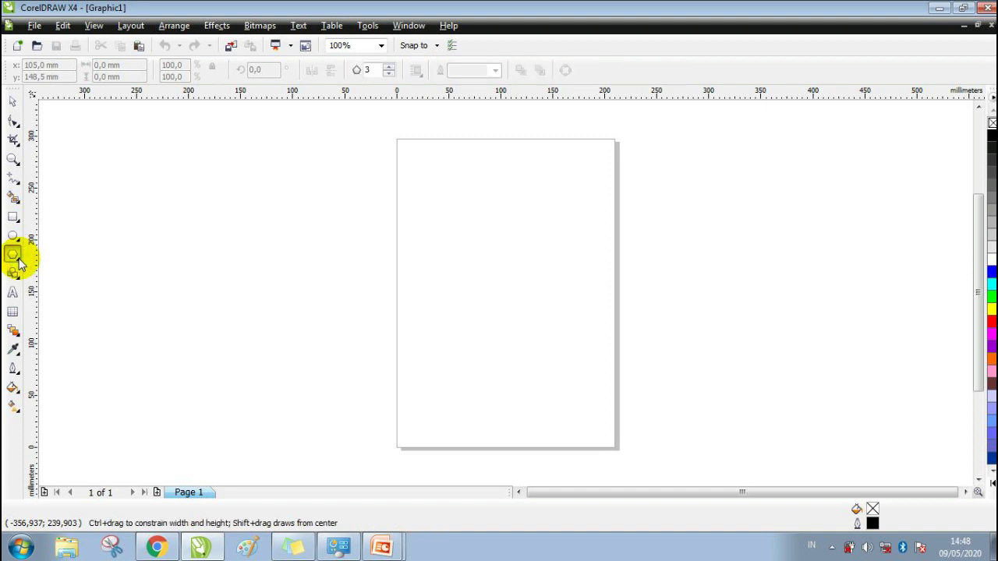
{"action": "left_click", "coordinate": [20, 265]}
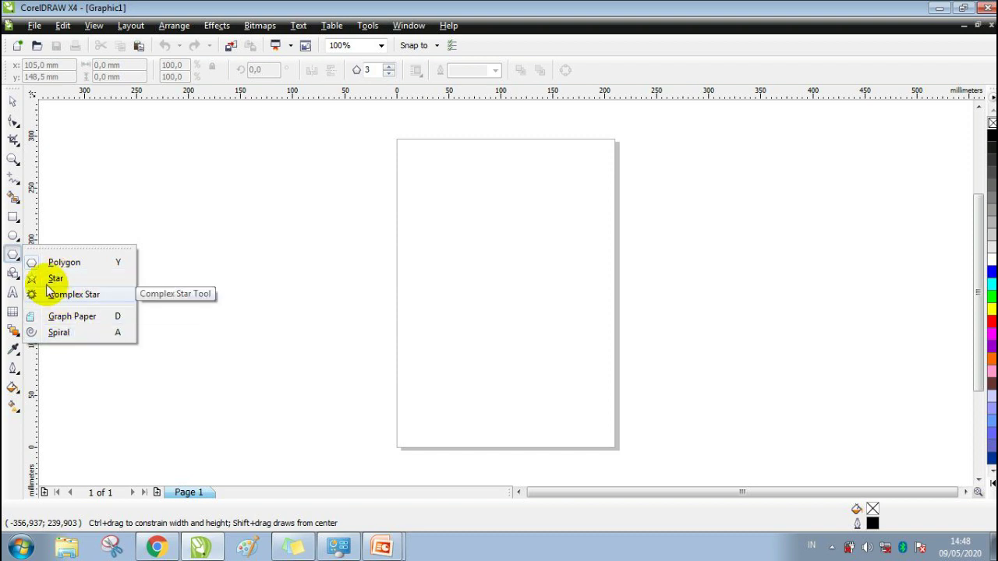
{"action": "left_click", "coordinate": [17, 279]}
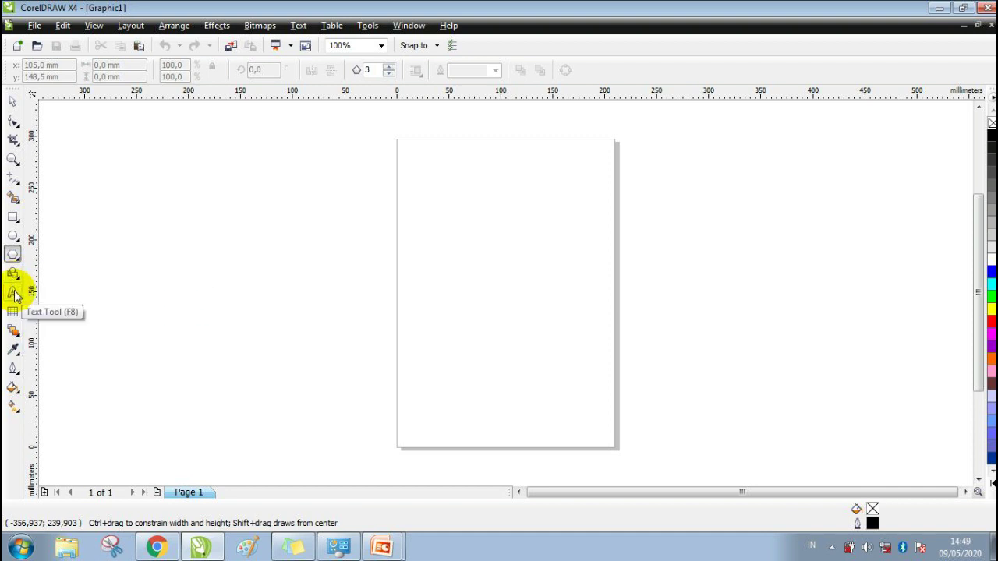
Examine the interactive effect tools, the Eyedropper variants, and the outline and fill options
{"action": "left_click", "coordinate": [16, 333]}
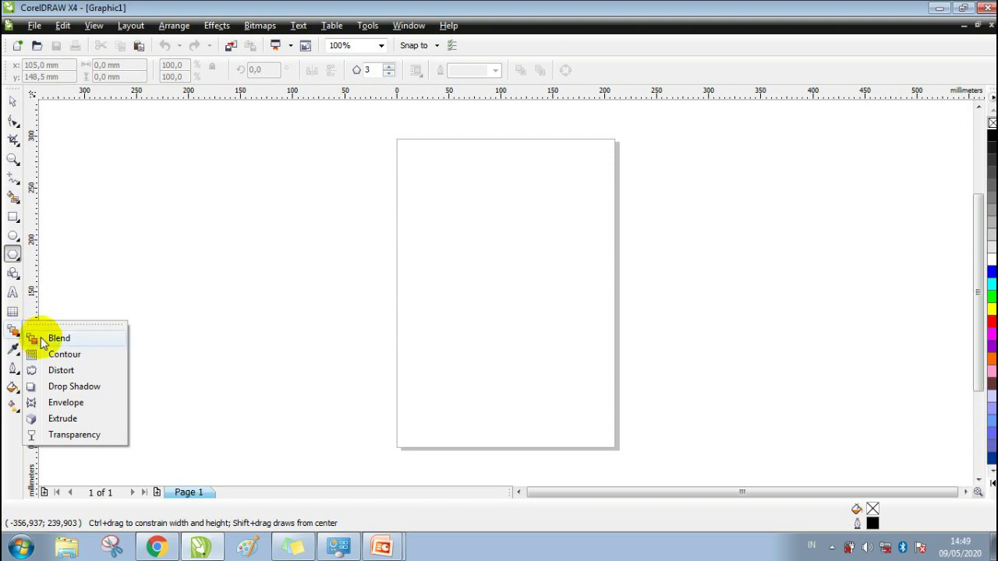
{"action": "left_click", "coordinate": [17, 334]}
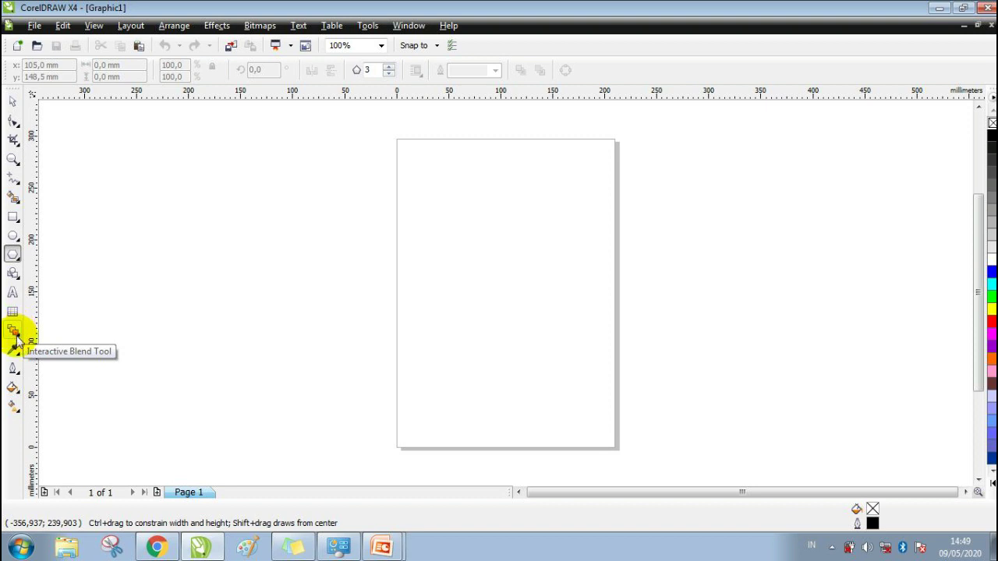
{"action": "left_click", "coordinate": [18, 335]}
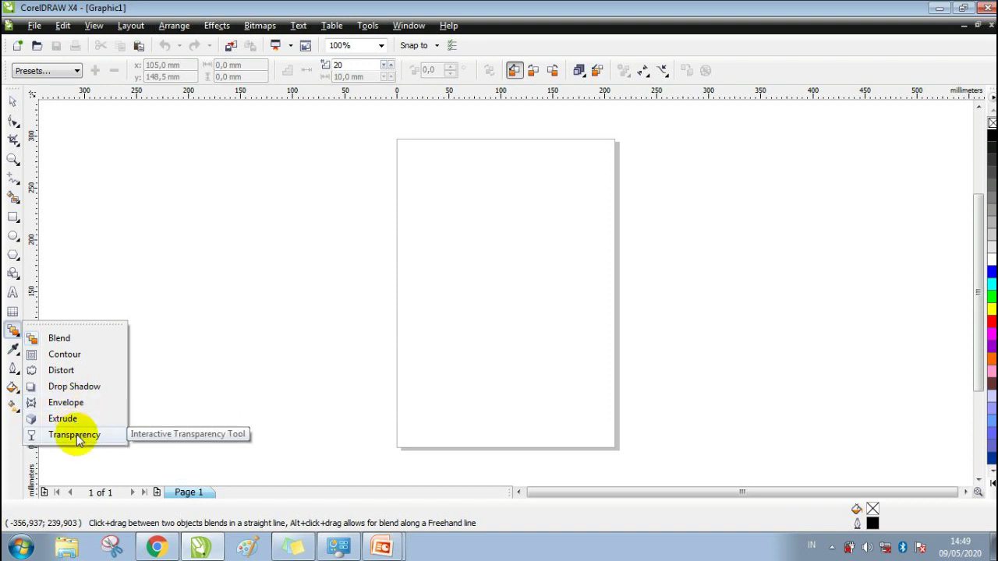
{"action": "left_click", "coordinate": [19, 339]}
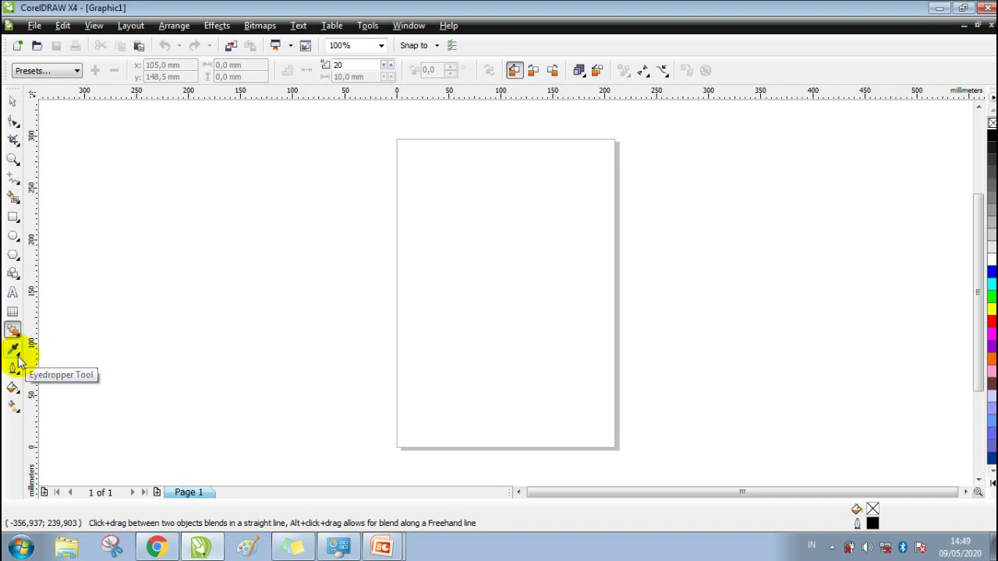
{"action": "left_click", "coordinate": [20, 356]}
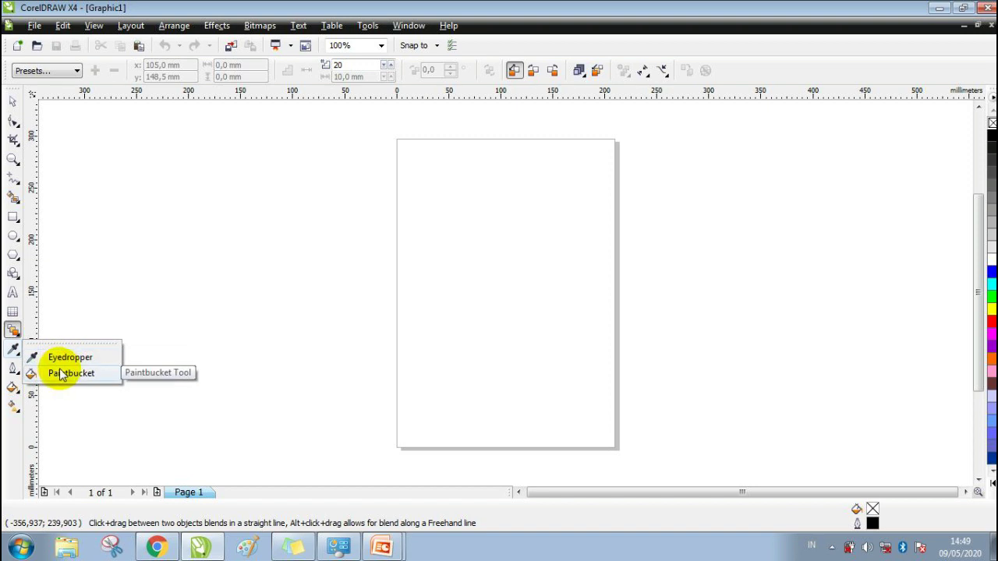
{"action": "left_click", "coordinate": [20, 355]}
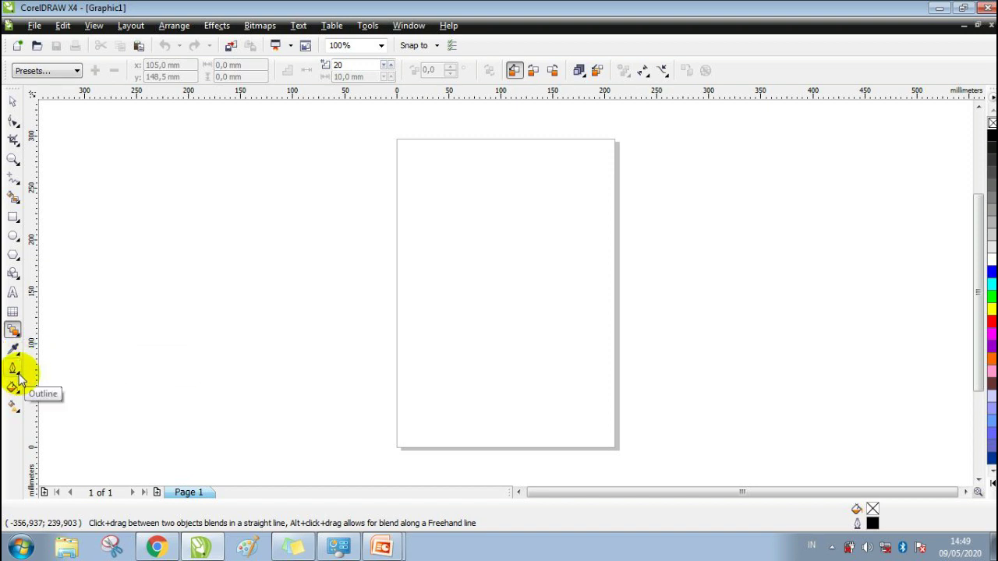
{"action": "left_click", "coordinate": [18, 373]}
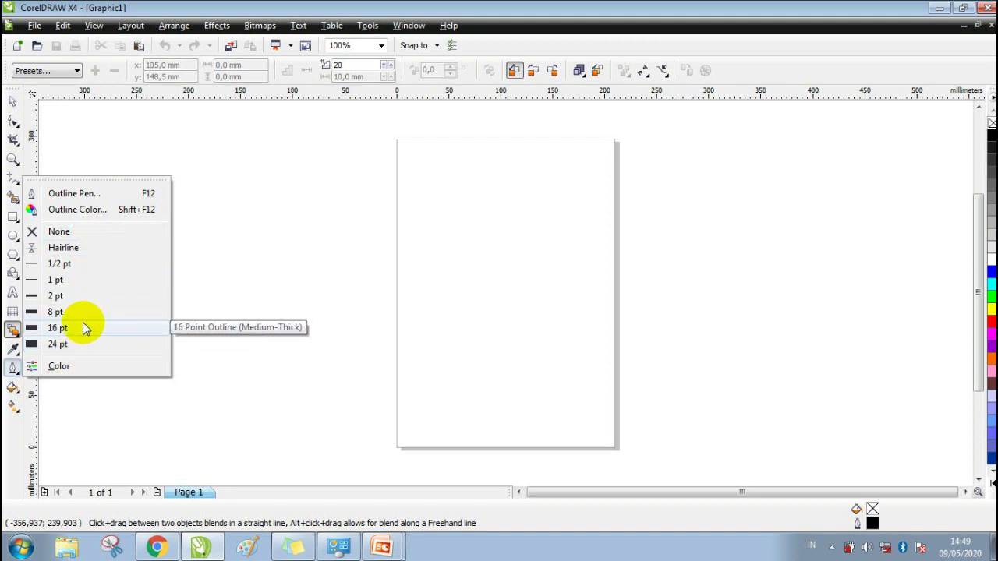
{"action": "left_click", "coordinate": [17, 393]}
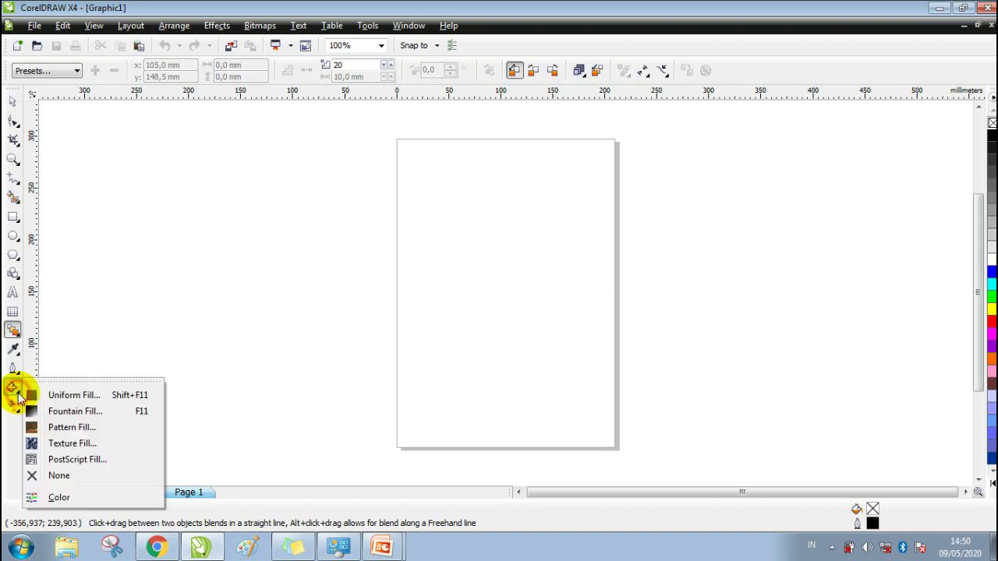
{"action": "left_click", "coordinate": [15, 391]}
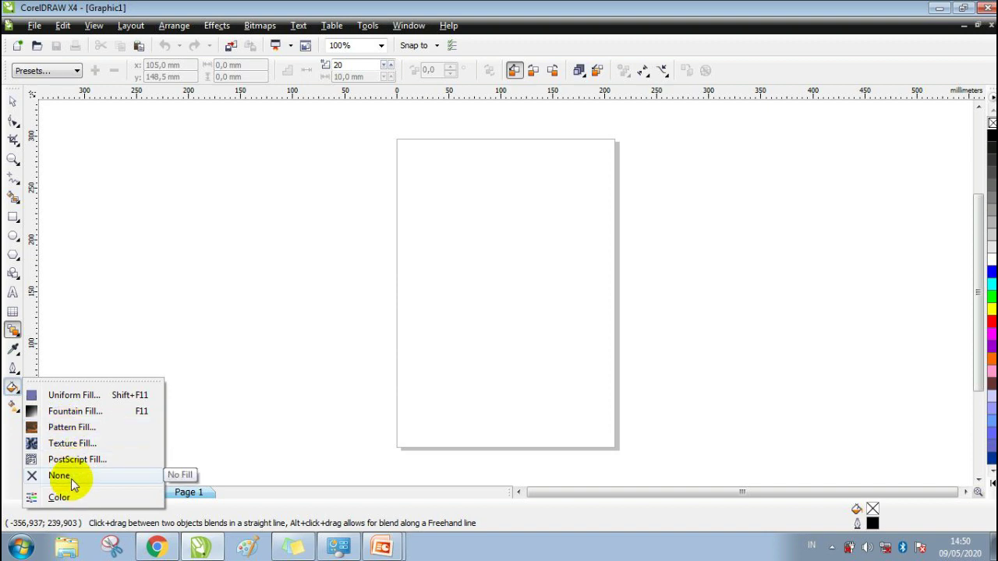
{"action": "mouse_move", "coordinate": [16, 410]}
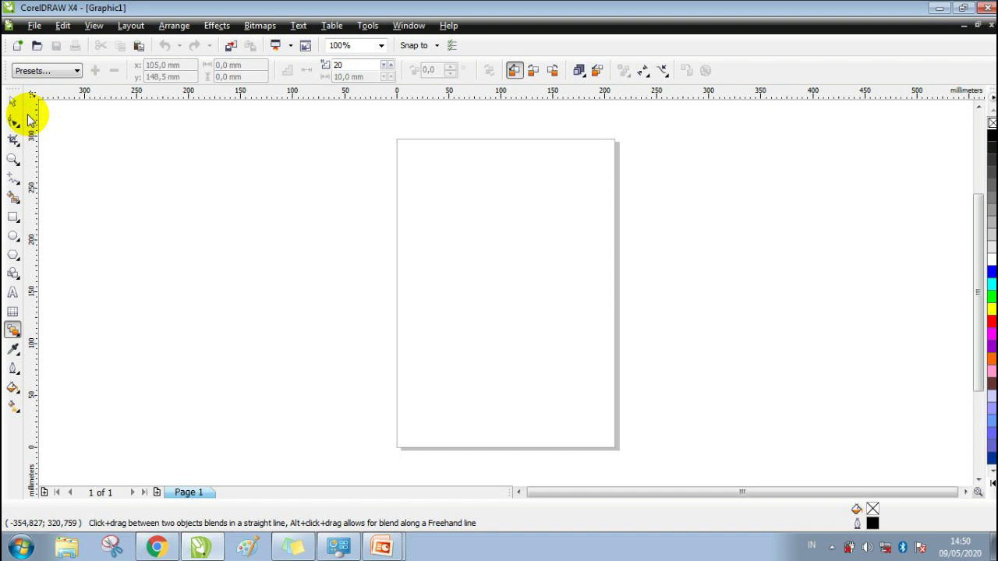
Examine the available File, Edit and View commands, including the display modes and the Show options
{"action": "left_click", "coordinate": [36, 29]}
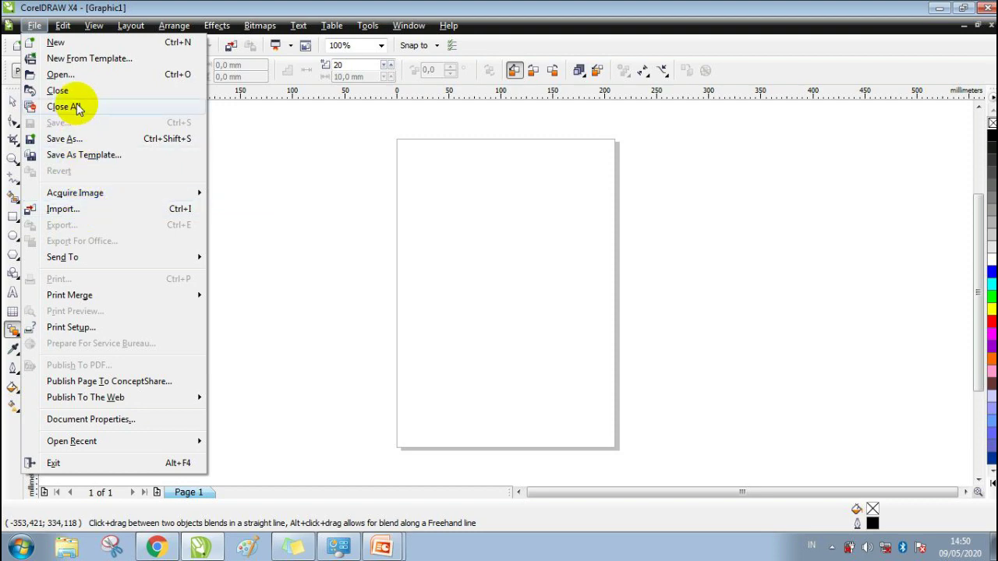
{"action": "mouse_move", "coordinate": [69, 31]}
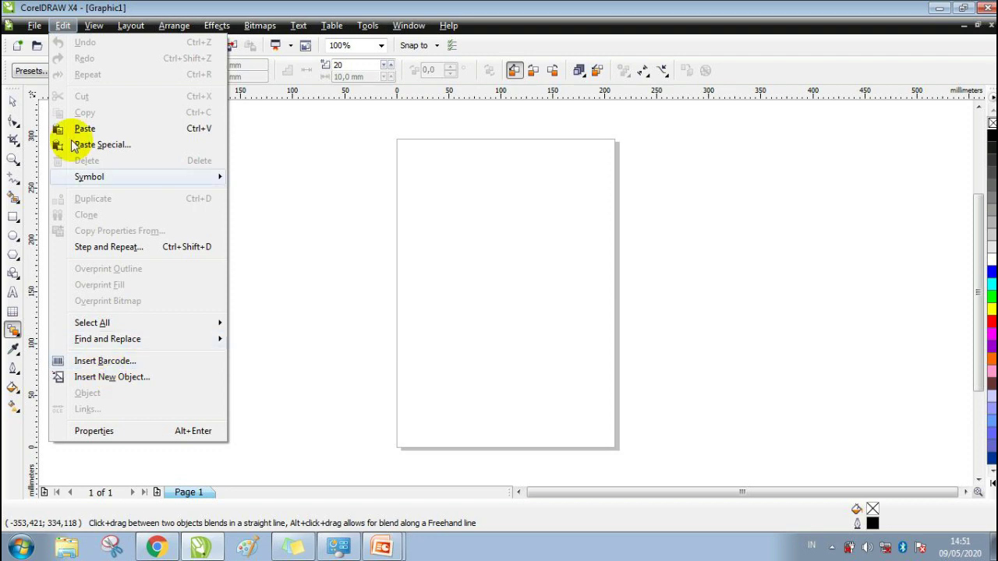
{"action": "left_click", "coordinate": [64, 26]}
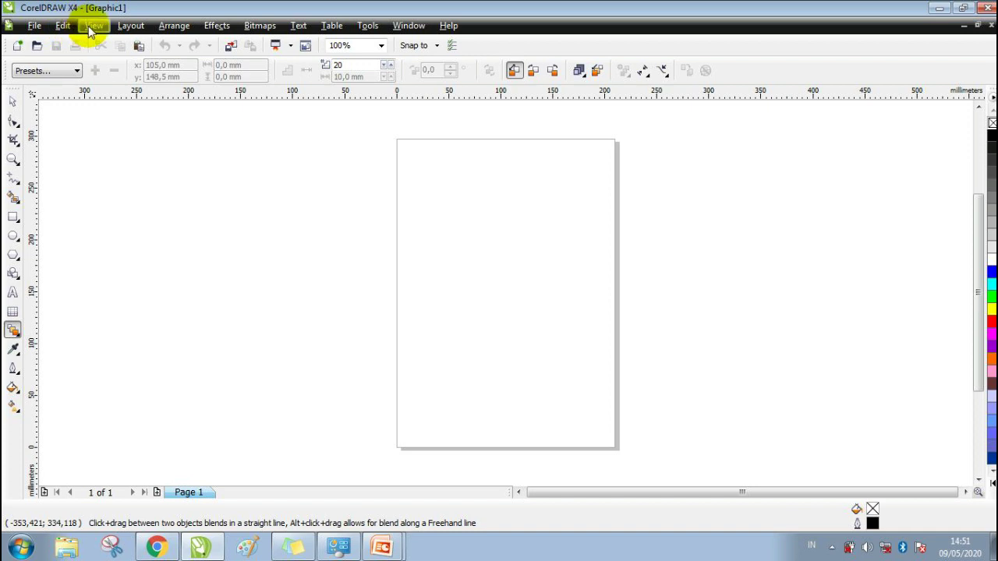
{"action": "left_click", "coordinate": [91, 27]}
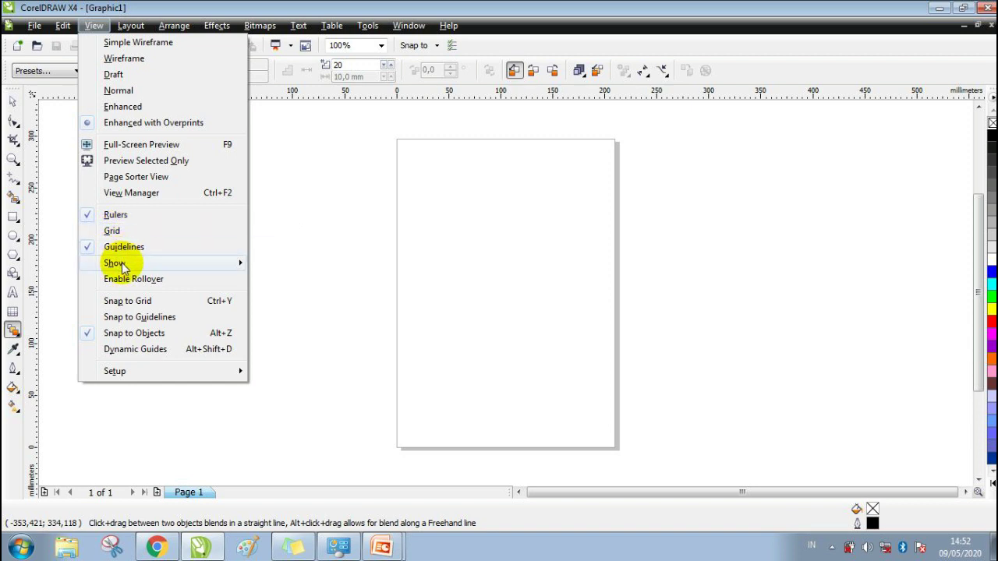
{"action": "mouse_move", "coordinate": [183, 261]}
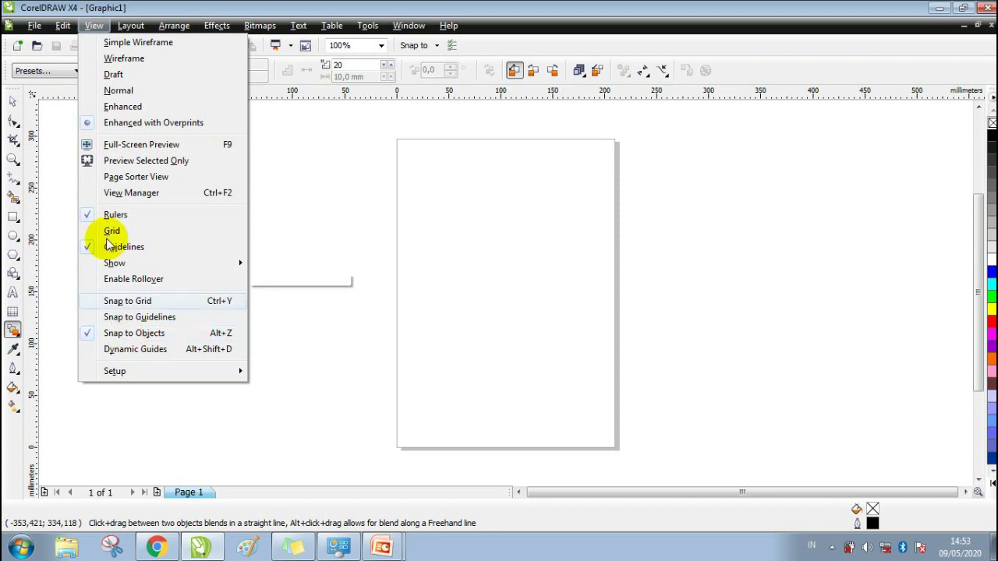
{"action": "left_click", "coordinate": [89, 30]}
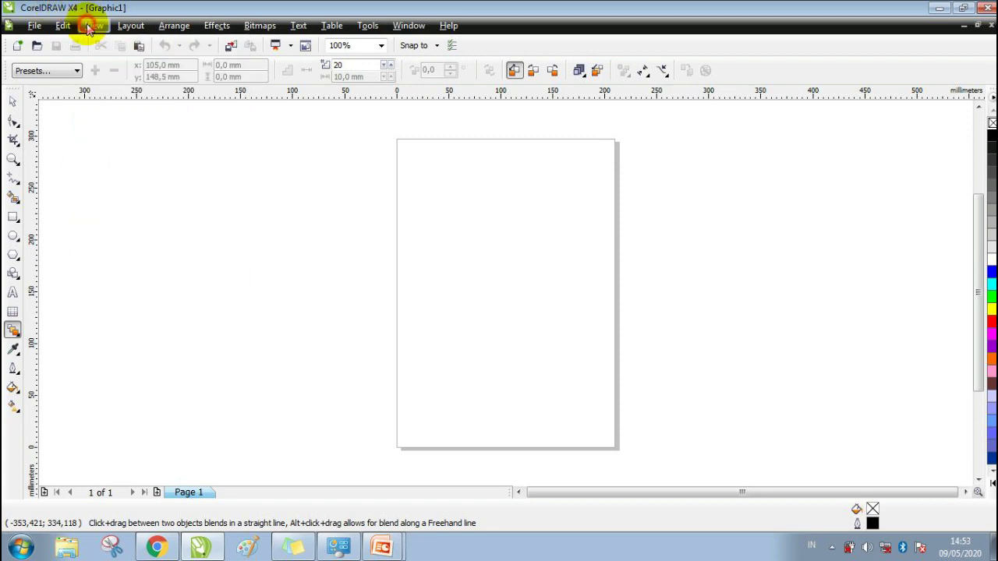
Examine the Layout, Arrange and Effects commands, including Transformations, Adjust, PowerClip, Rollover, Copy Effect and Clone Effect
{"action": "left_click", "coordinate": [129, 28]}
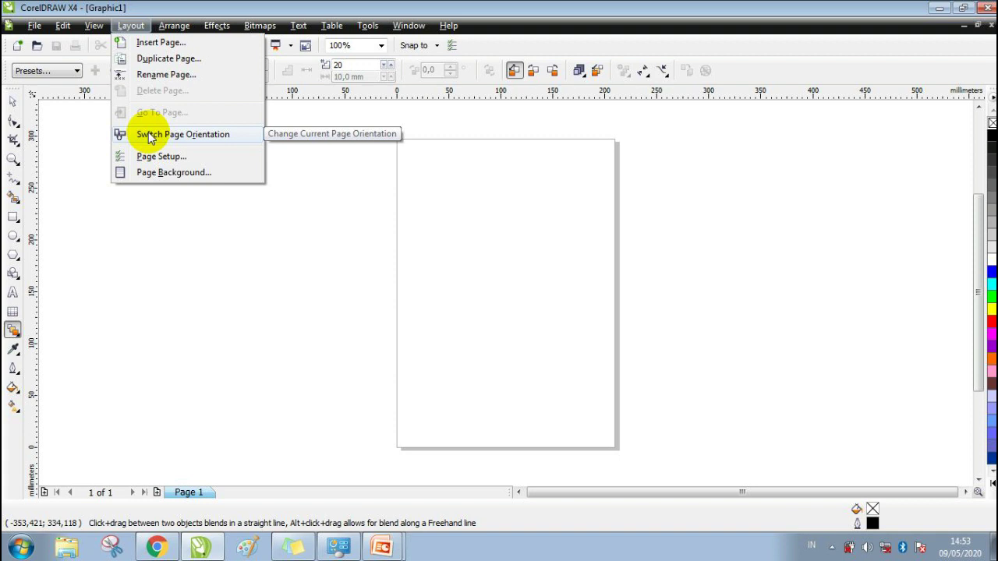
{"action": "mouse_move", "coordinate": [174, 30]}
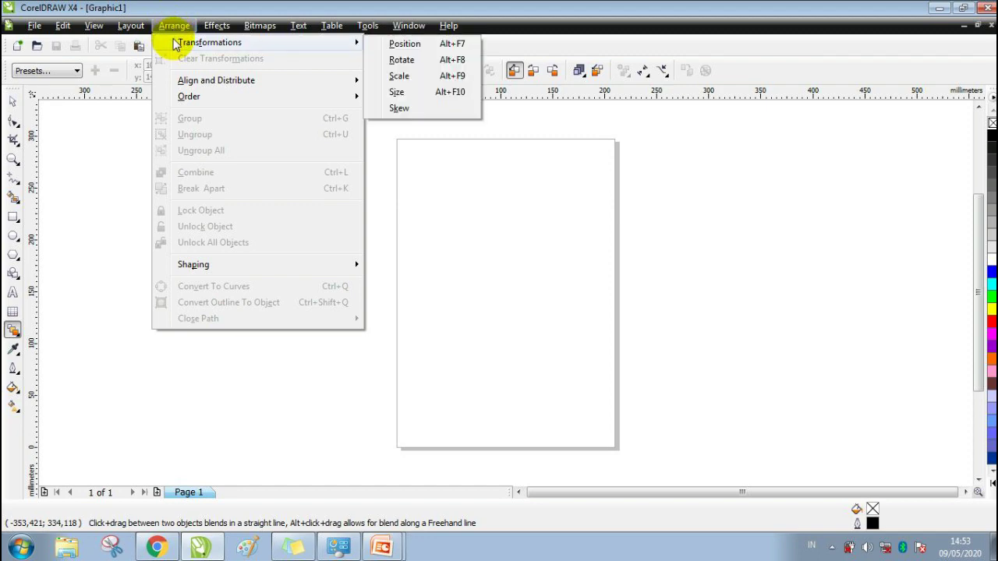
{"action": "mouse_move", "coordinate": [174, 86]}
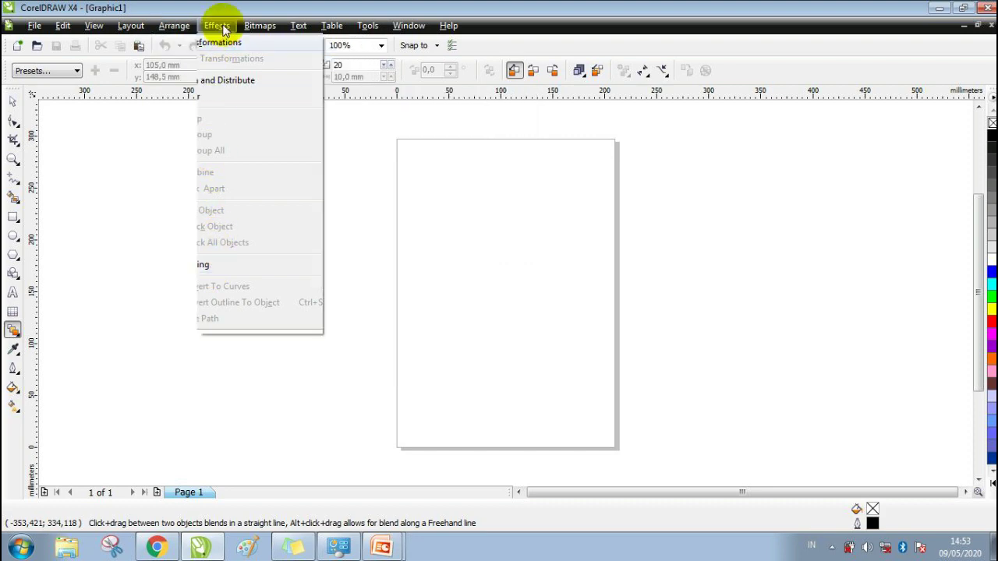
{"action": "mouse_move", "coordinate": [221, 29]}
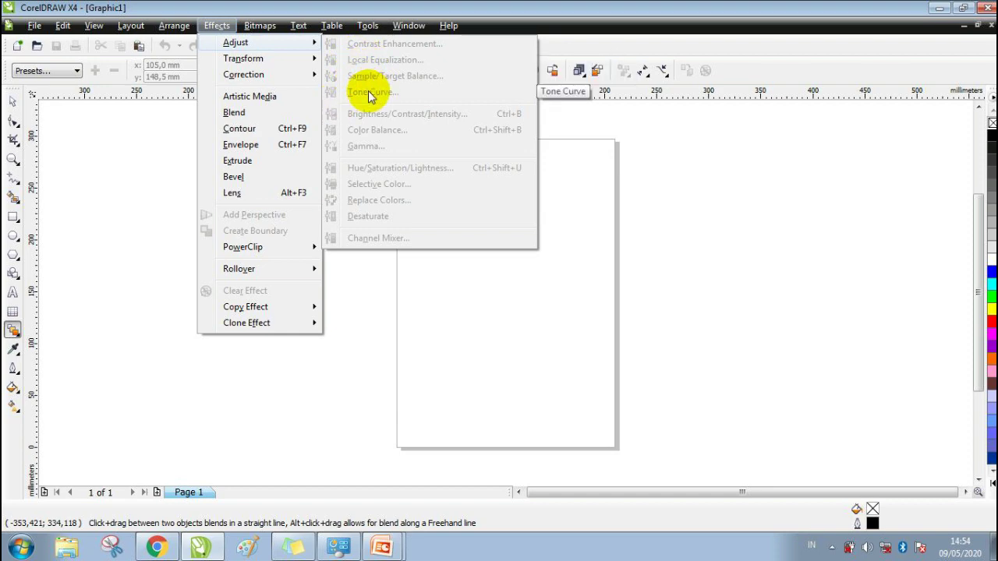
{"action": "mouse_move", "coordinate": [313, 72]}
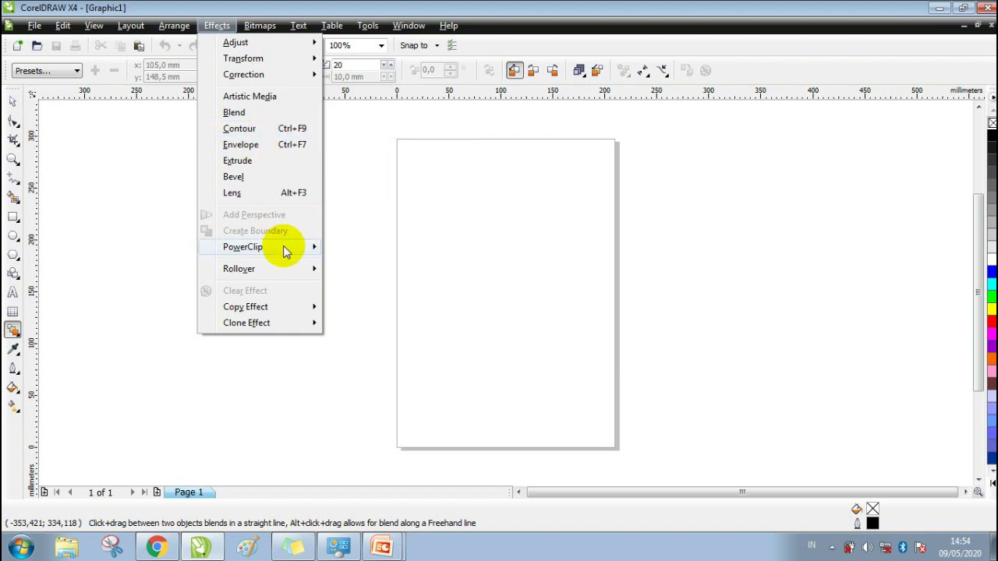
{"action": "mouse_move", "coordinate": [285, 251]}
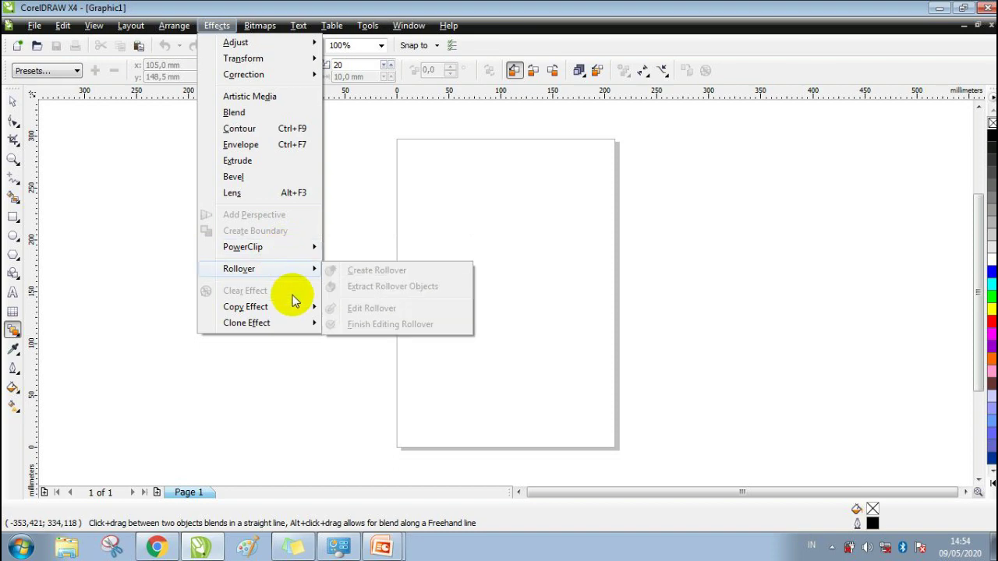
{"action": "mouse_move", "coordinate": [295, 308]}
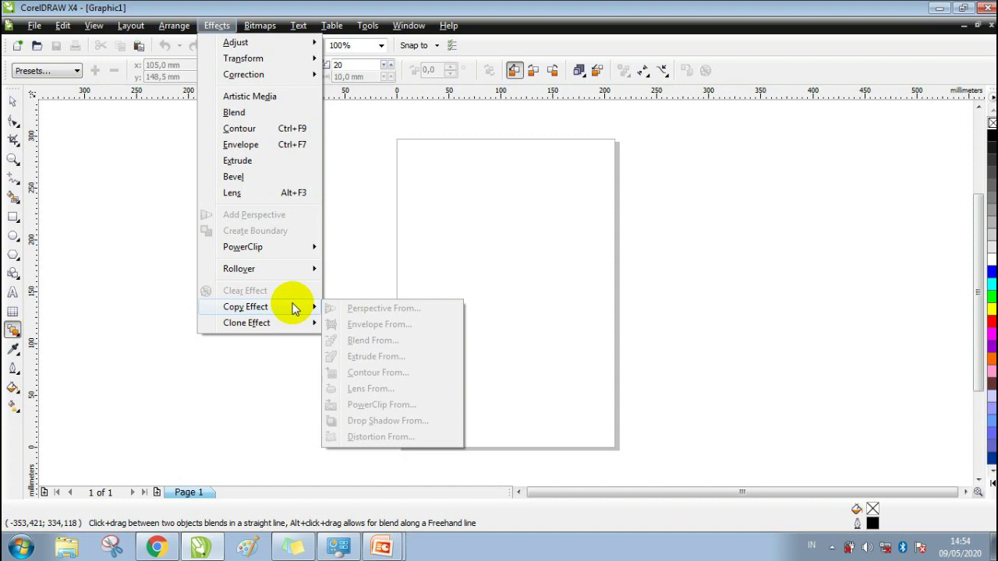
{"action": "mouse_move", "coordinate": [297, 326]}
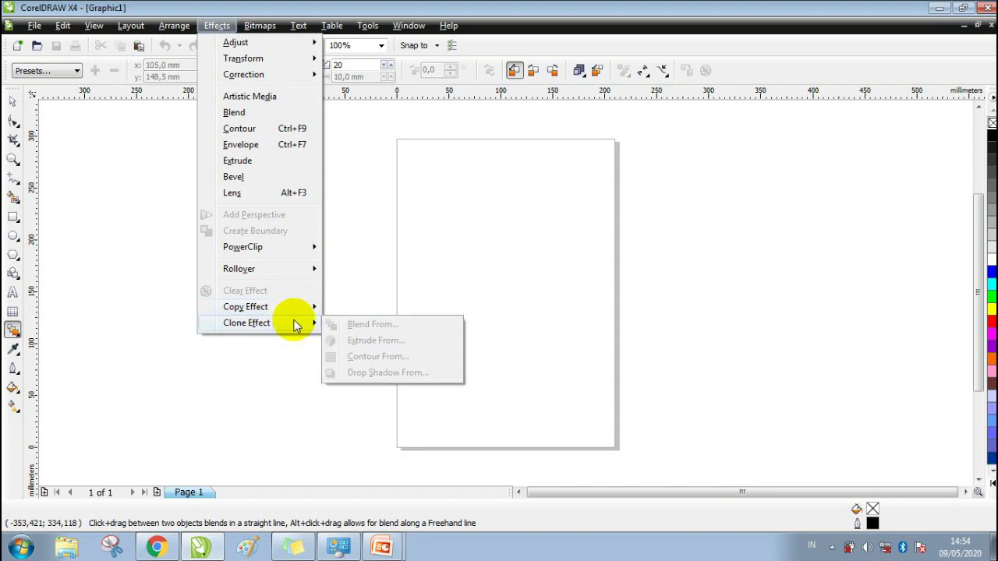
Examine the commands offered under Bitmaps, Text, Table, Tools, Window and Help
{"action": "mouse_move", "coordinate": [254, 25]}
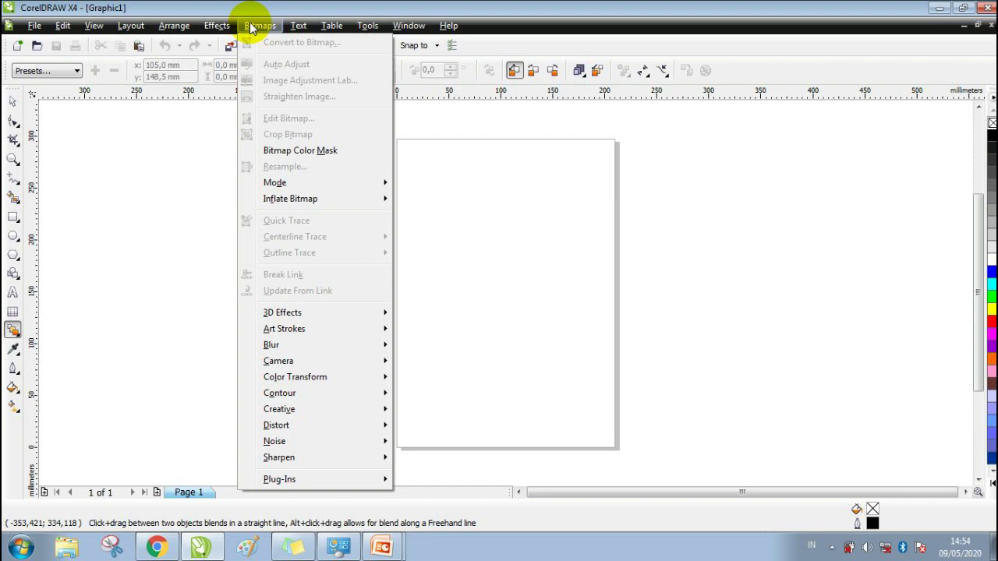
{"action": "left_click", "coordinate": [251, 27]}
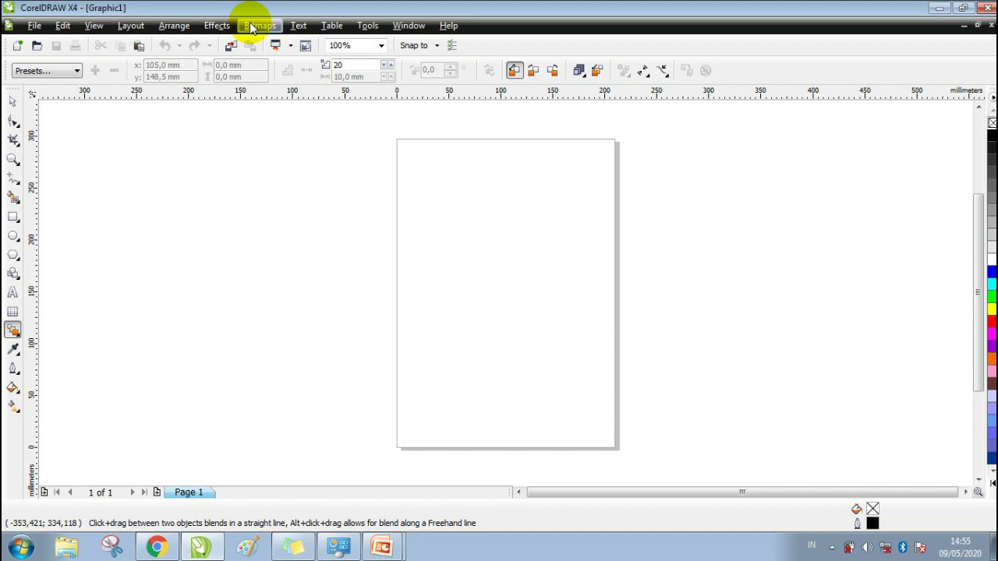
{"action": "left_click", "coordinate": [298, 28]}
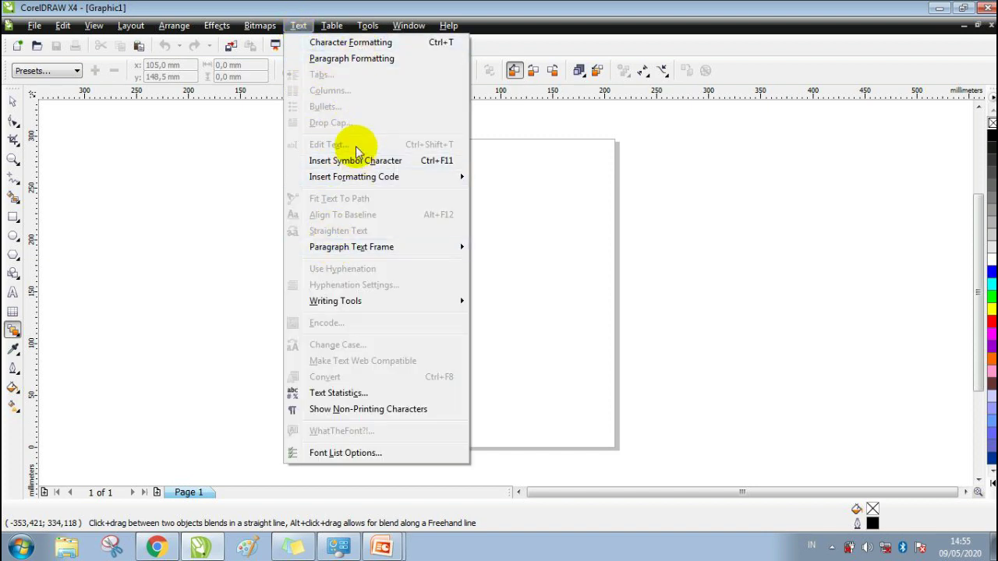
{"action": "mouse_move", "coordinate": [337, 33]}
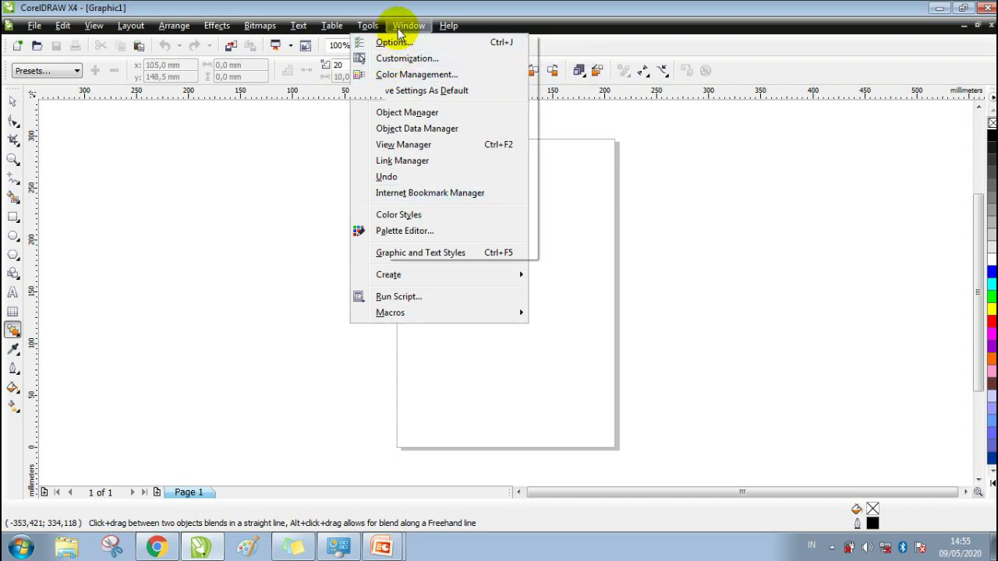
{"action": "mouse_move", "coordinate": [399, 31]}
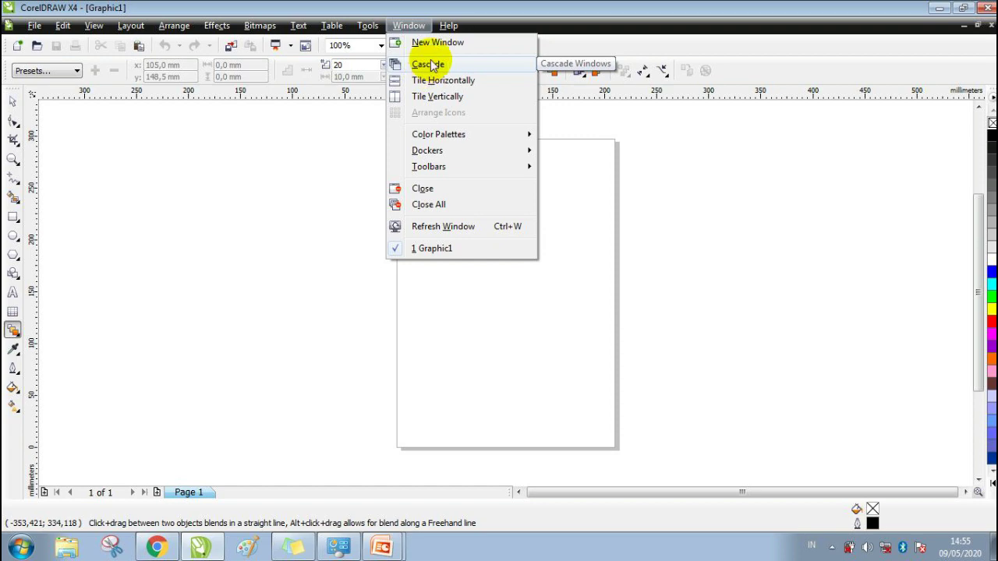
{"action": "mouse_move", "coordinate": [448, 30]}
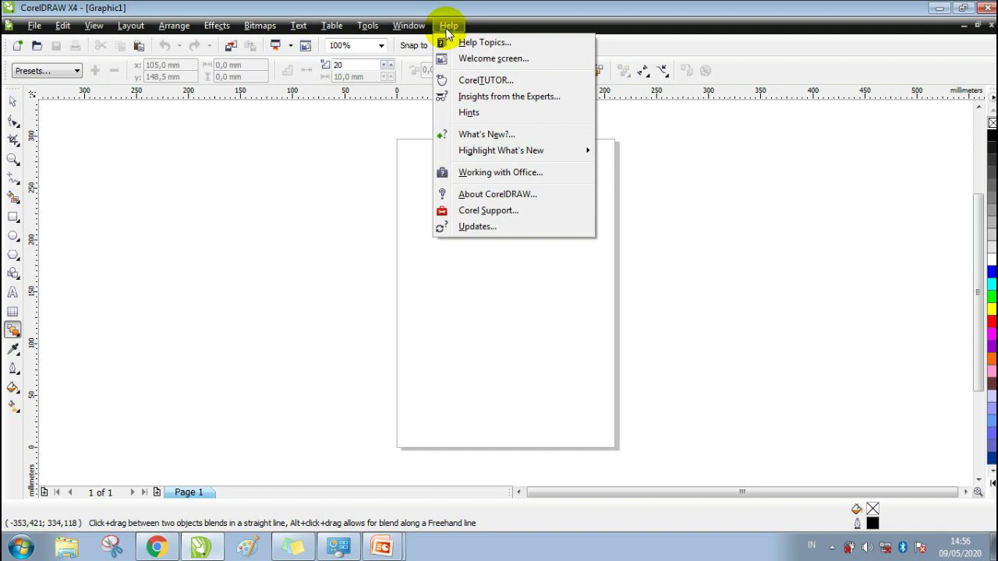
{"action": "left_click", "coordinate": [449, 27]}
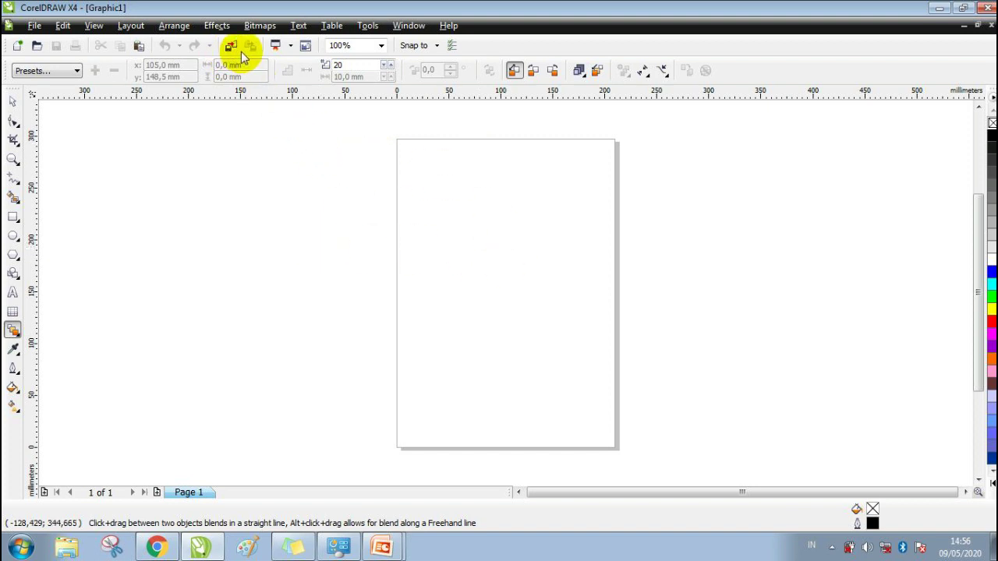
Examine the application launcher choices and the welcome screen's Learning Tools page, and close the welcome screen
{"action": "left_click", "coordinate": [288, 47]}
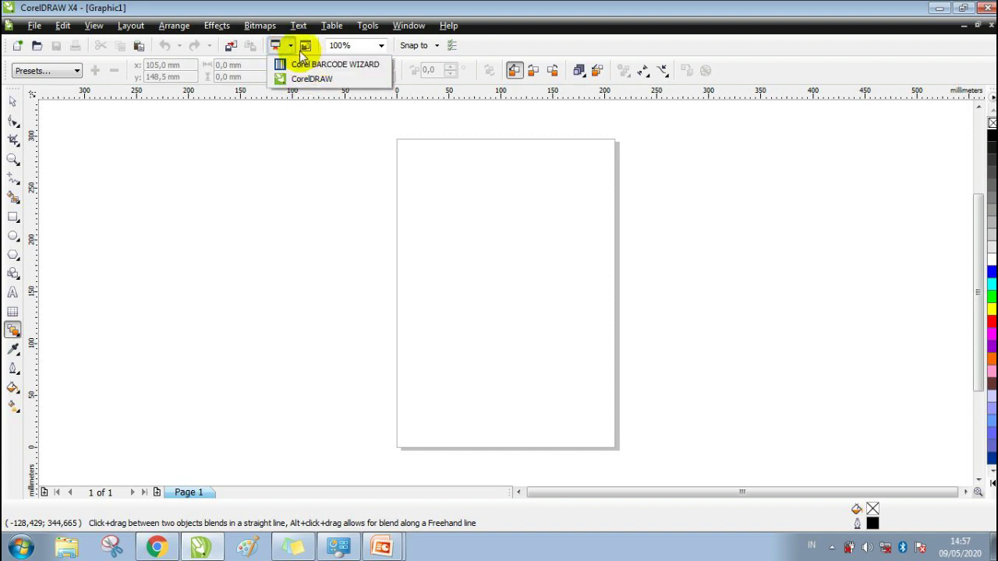
{"action": "left_click", "coordinate": [306, 48]}
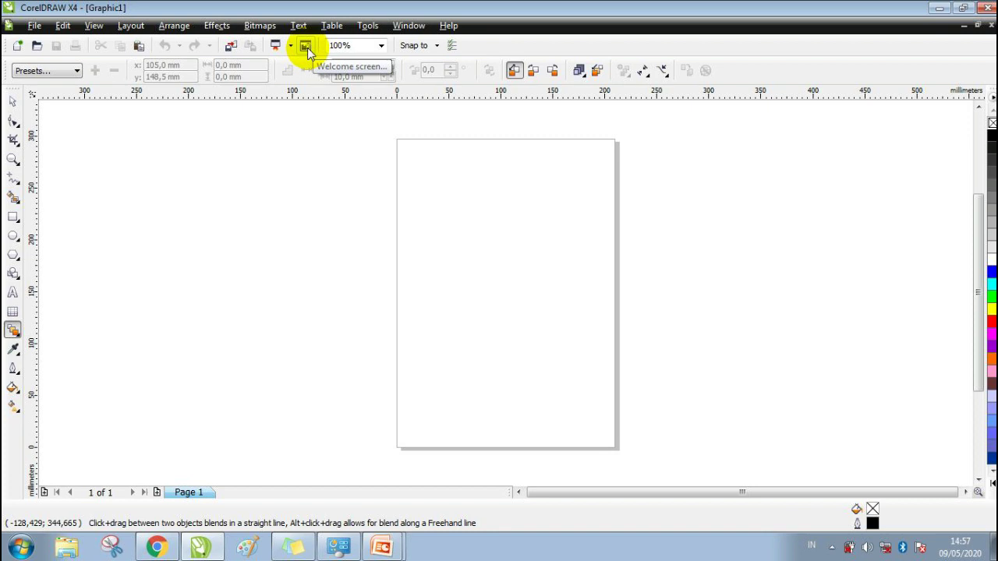
{"action": "left_click", "coordinate": [306, 48]}
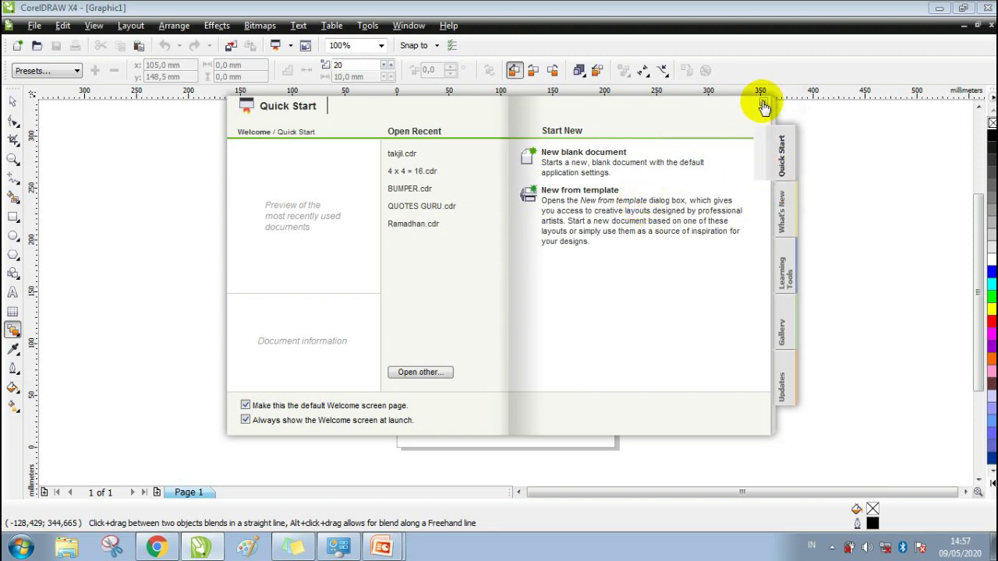
{"action": "left_click", "coordinate": [784, 268]}
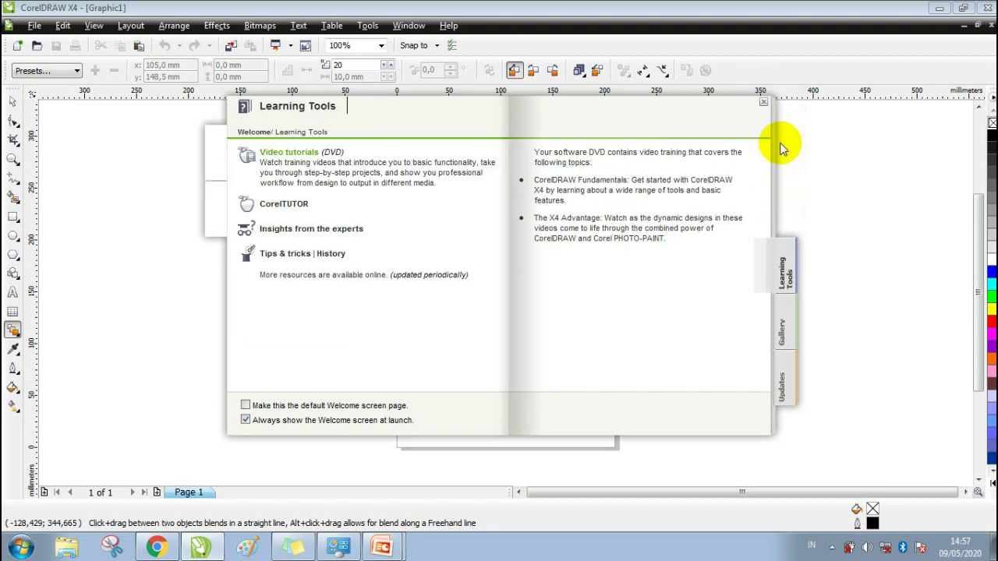
{"action": "left_click", "coordinate": [765, 104]}
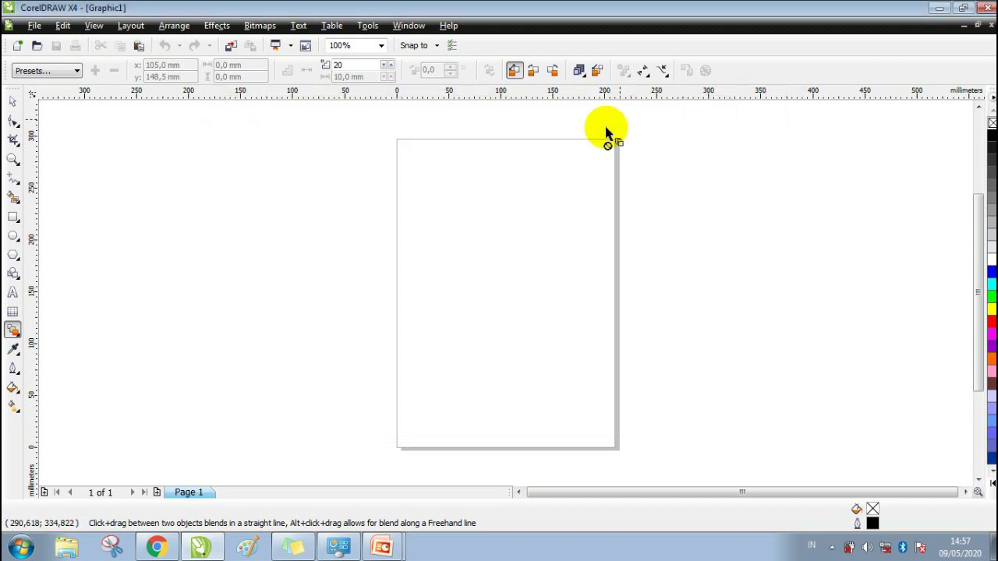
Try fitting the page to the window height, and set the zoom level to 75%
{"action": "left_click", "coordinate": [382, 47]}
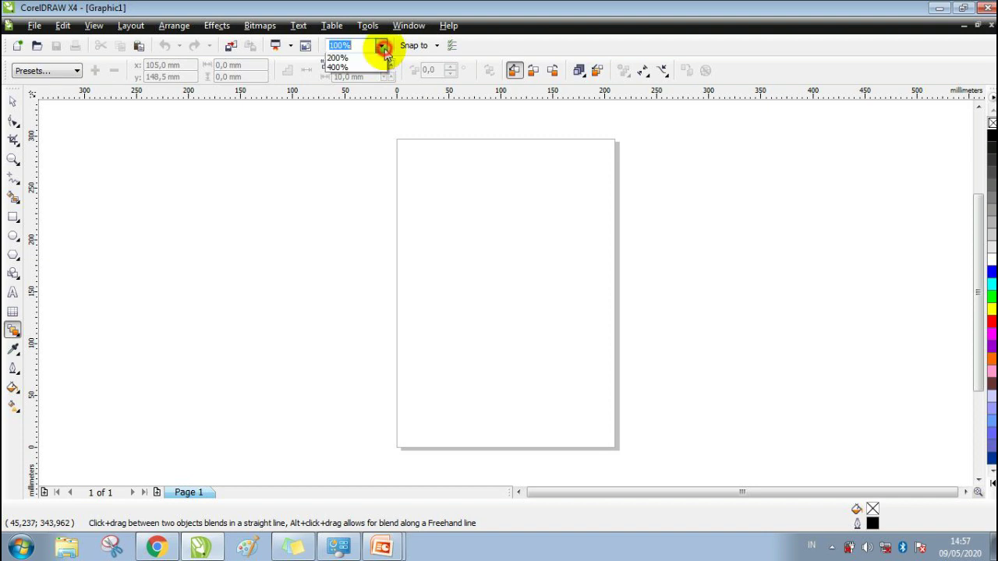
{"action": "left_click", "coordinate": [380, 52]}
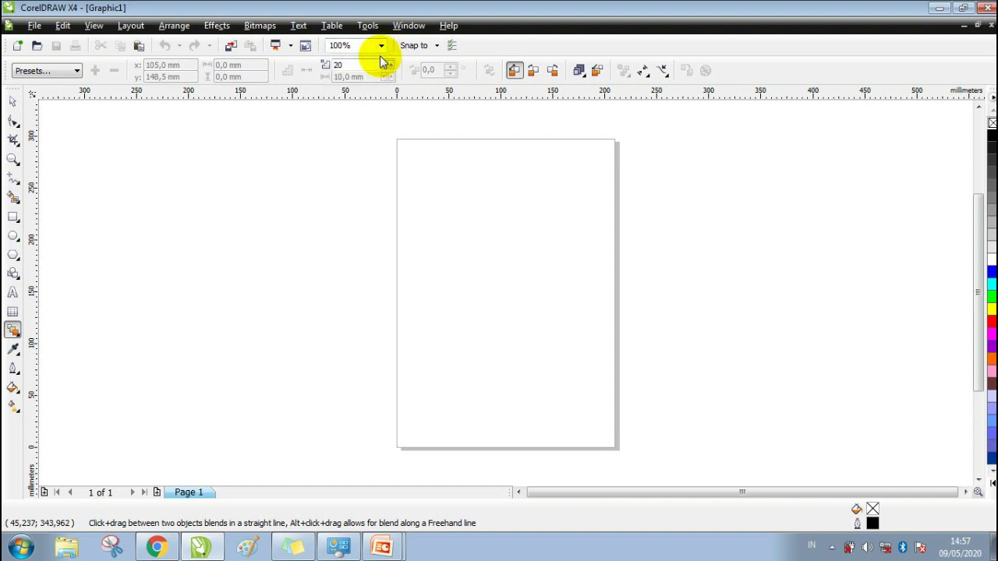
{"action": "left_click", "coordinate": [382, 47]}
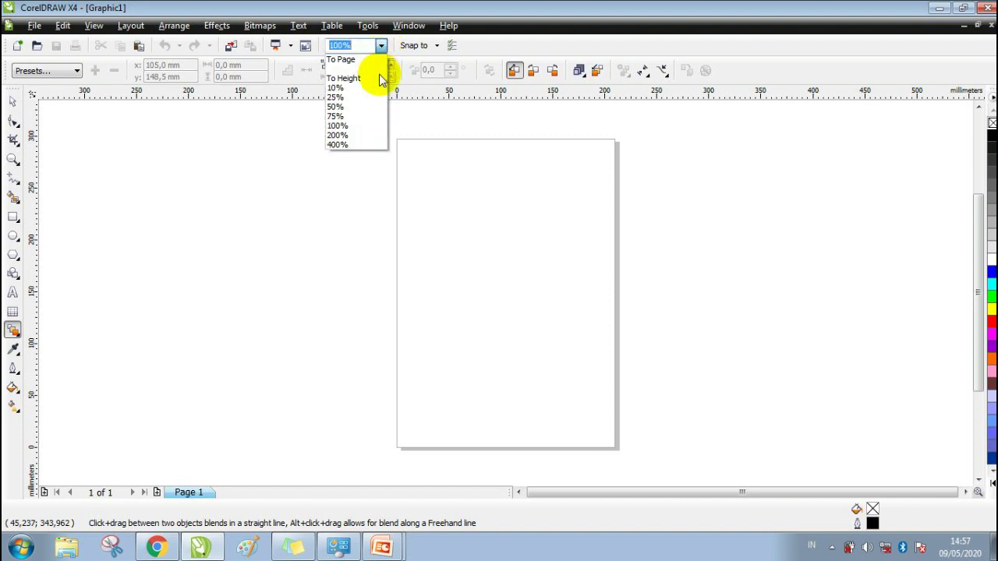
{"action": "left_click", "coordinate": [381, 79]}
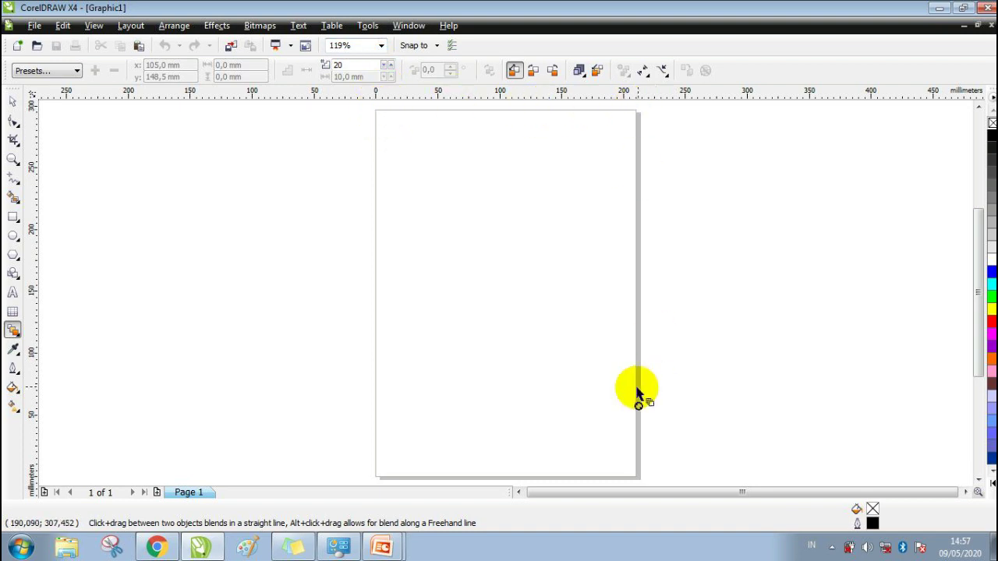
{"action": "left_click", "coordinate": [382, 46]}
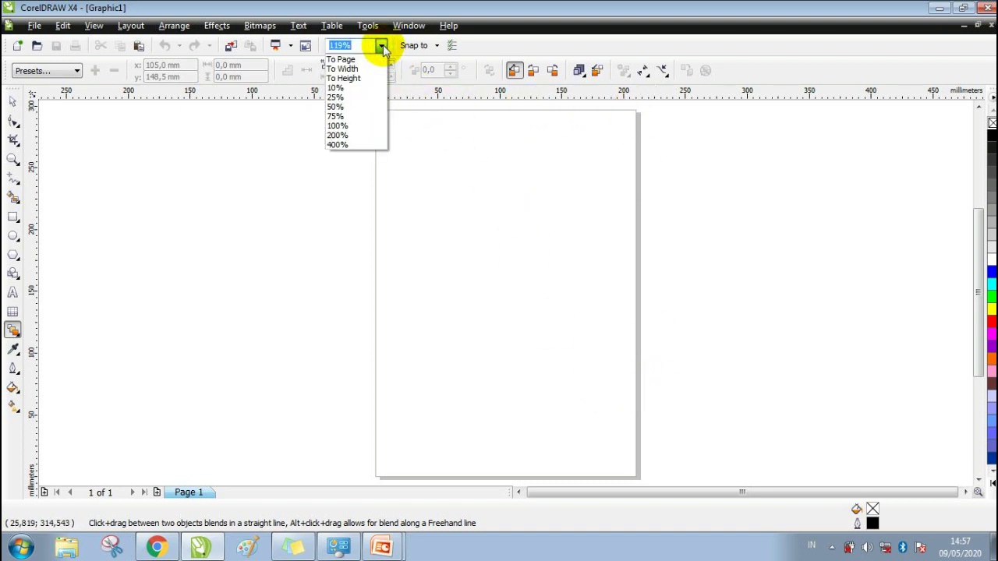
{"action": "left_click", "coordinate": [368, 117]}
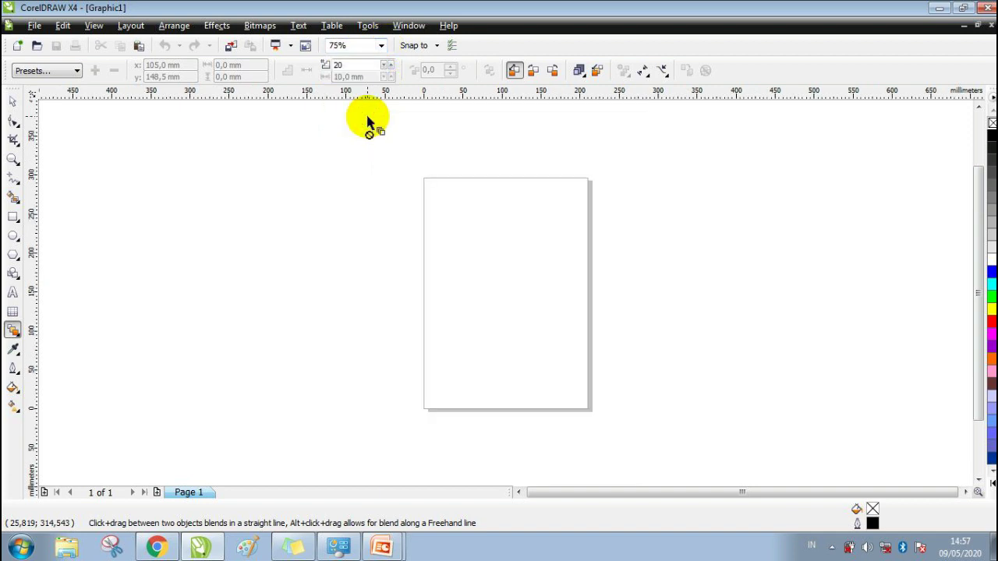
Examine the zoom levels and the snapping options for grid, guidelines, objects and dynamic guides
{"action": "left_click", "coordinate": [381, 46]}
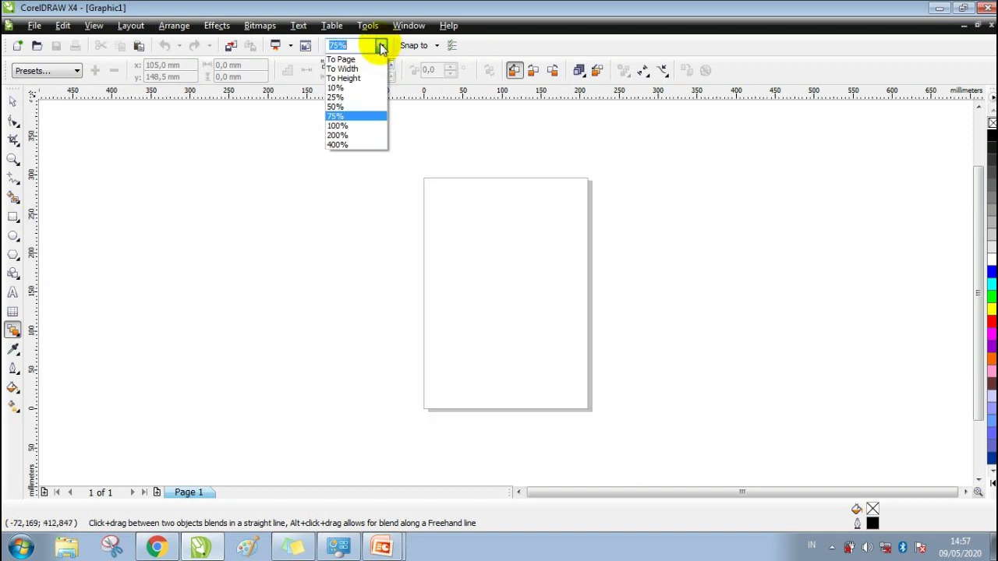
{"action": "left_click", "coordinate": [379, 46]}
{"action": "left_click", "coordinate": [436, 46]}
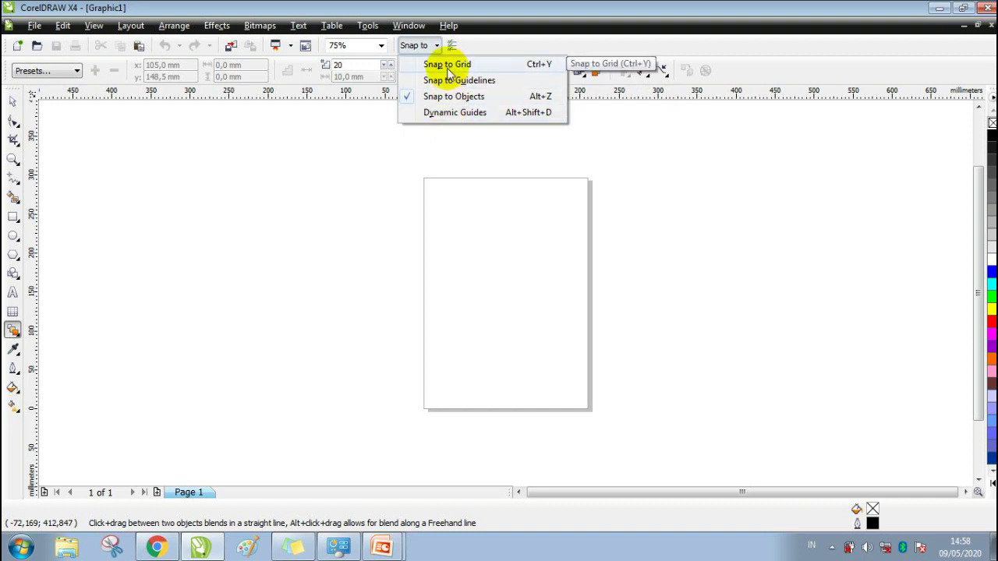
{"action": "left_click", "coordinate": [335, 199]}
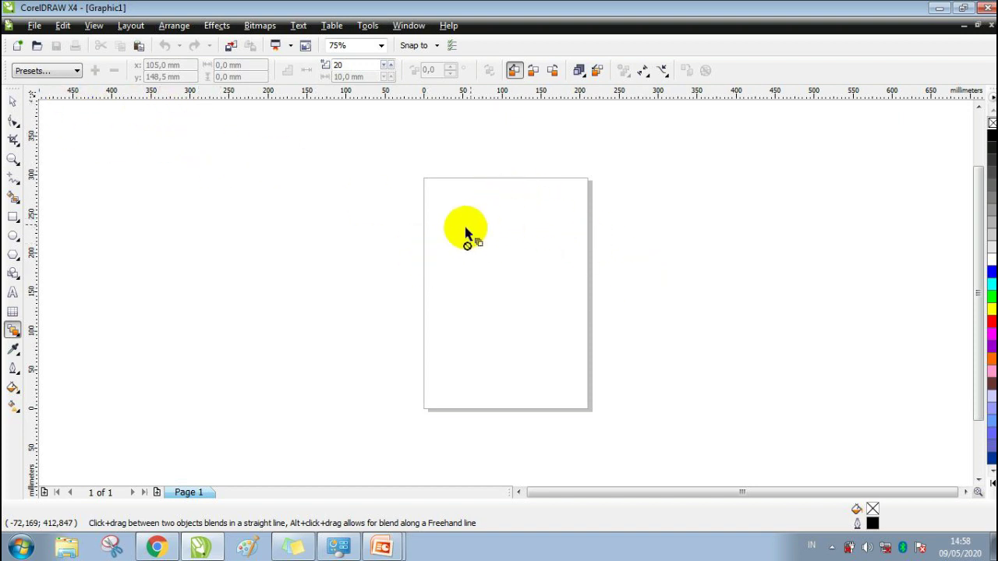
Review the available snapping options once more, leaving them as they are
{"action": "left_click", "coordinate": [433, 47]}
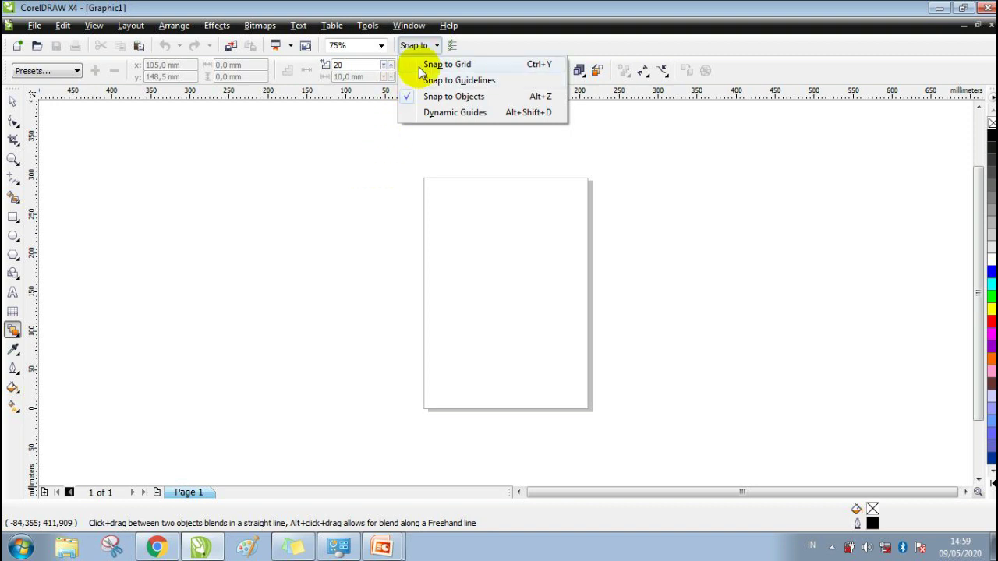
{"action": "left_click", "coordinate": [436, 44]}
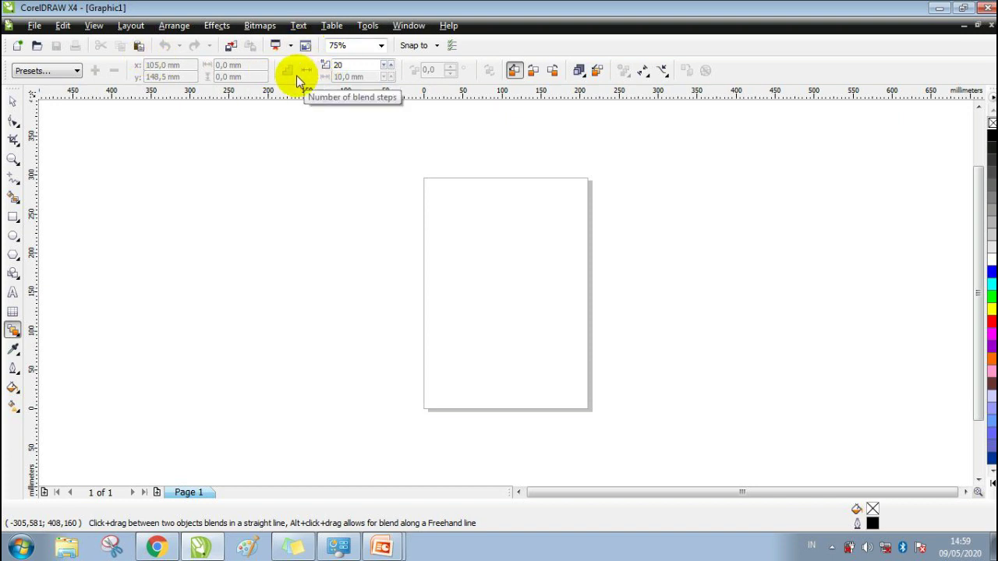
{"action": "left_click", "coordinate": [34, 26]}
{"action": "left_click", "coordinate": [34, 26]}
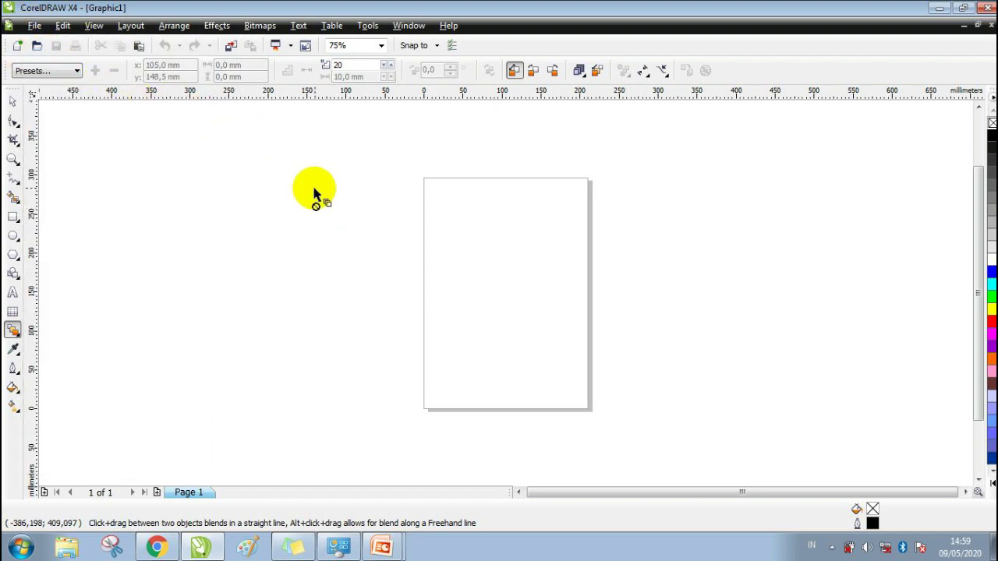
Switch to the Pick tool and examine the preset paper sizes, keeping A4
{"action": "key", "text": "space"}
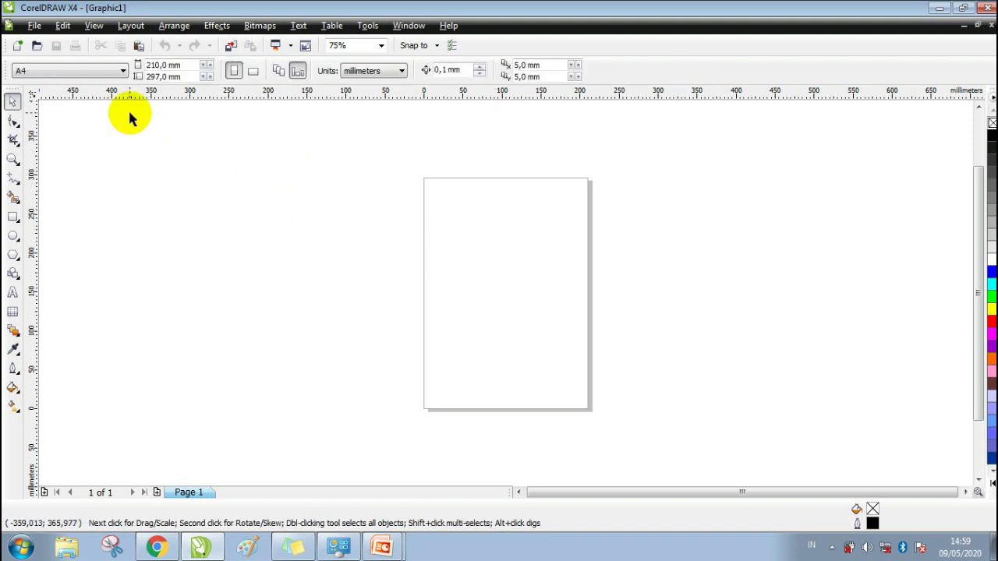
{"action": "left_click", "coordinate": [150, 129]}
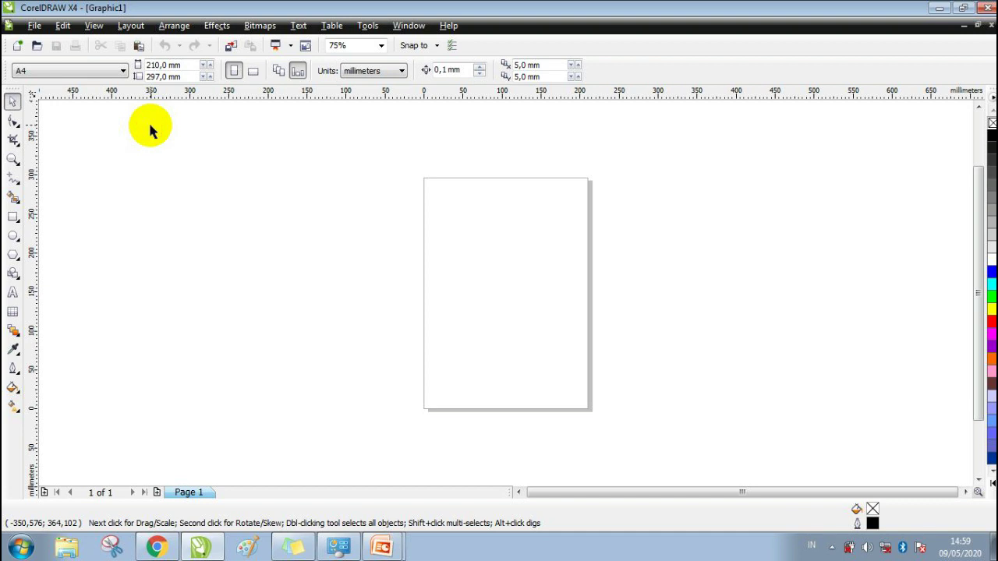
{"action": "left_click", "coordinate": [123, 68]}
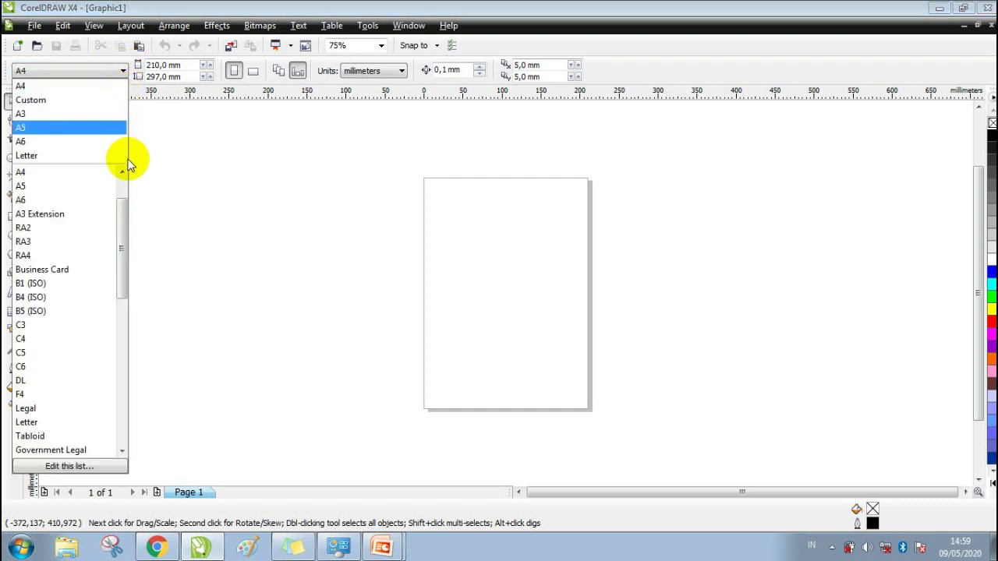
{"action": "left_click_drag", "start_coordinate": [123, 209], "coordinate": [122, 190]}
{"action": "left_click", "coordinate": [107, 71]}
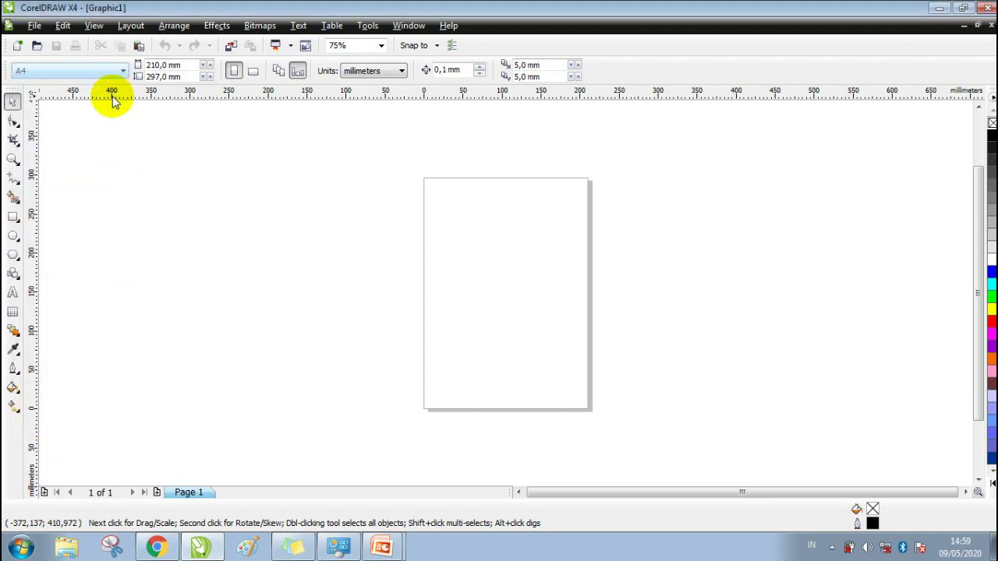
{"action": "left_click", "coordinate": [116, 174]}
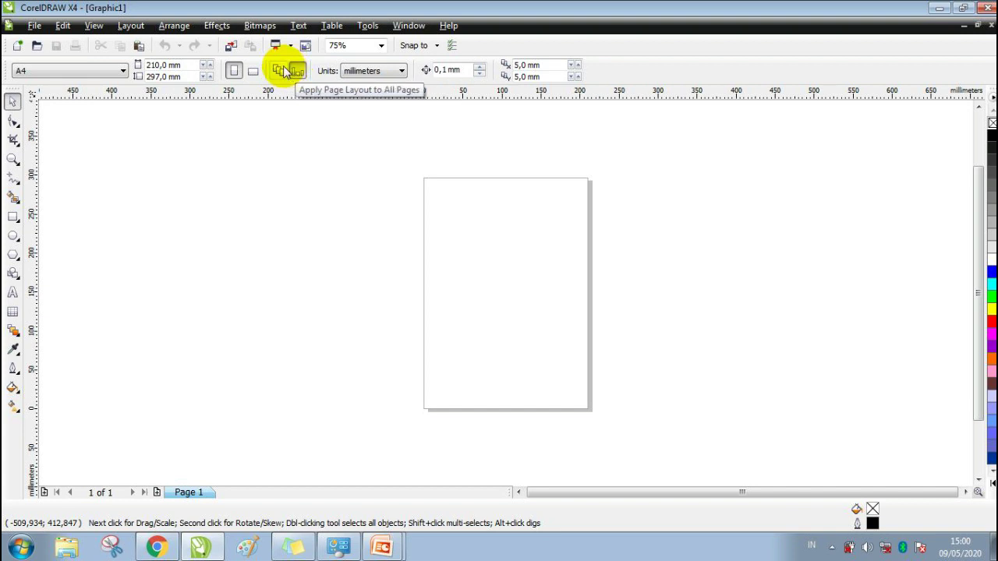
Examine the page layout scope, the drawing unit choices and the nudge distance setting
{"action": "left_click", "coordinate": [289, 71]}
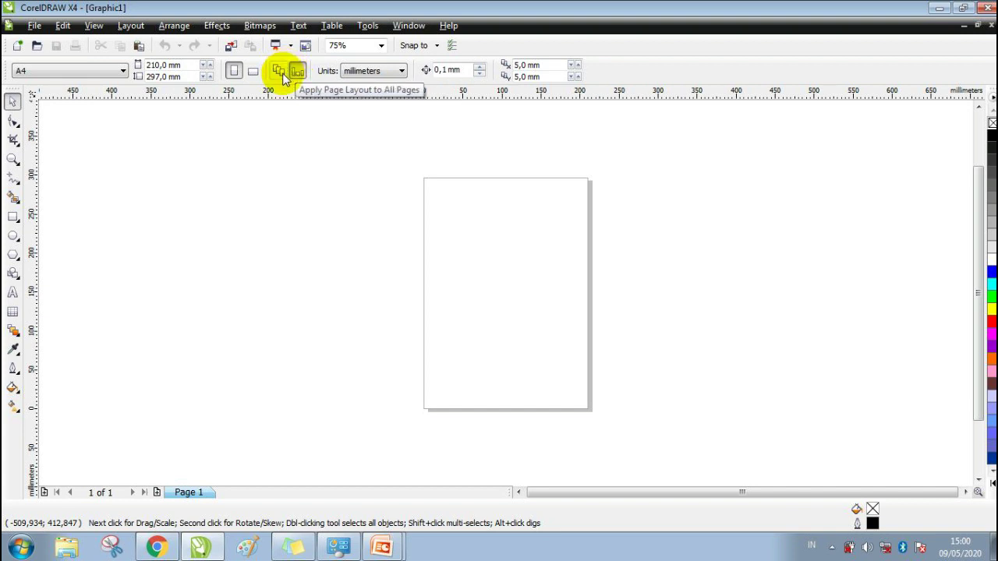
{"action": "left_click", "coordinate": [398, 78]}
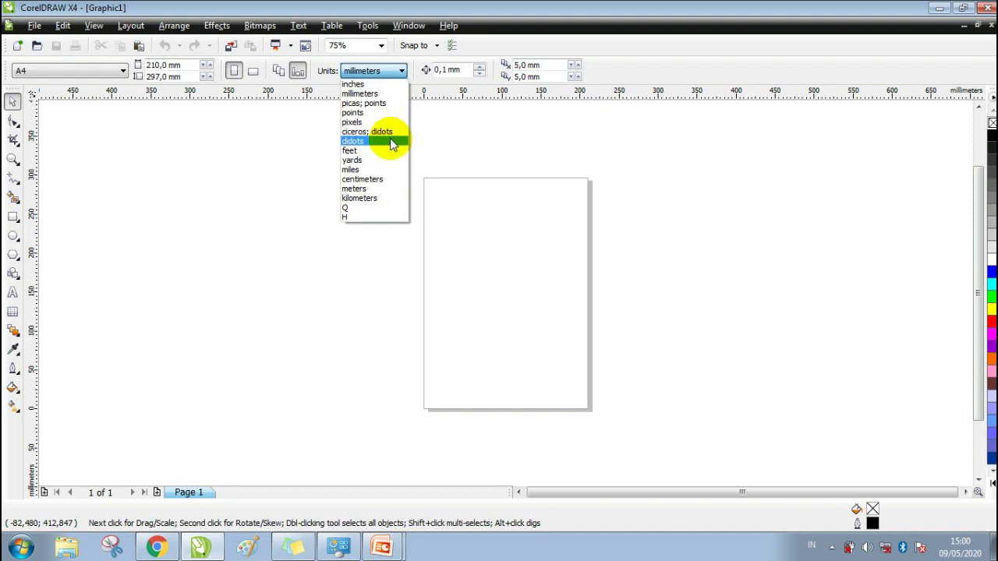
{"action": "left_click", "coordinate": [400, 72]}
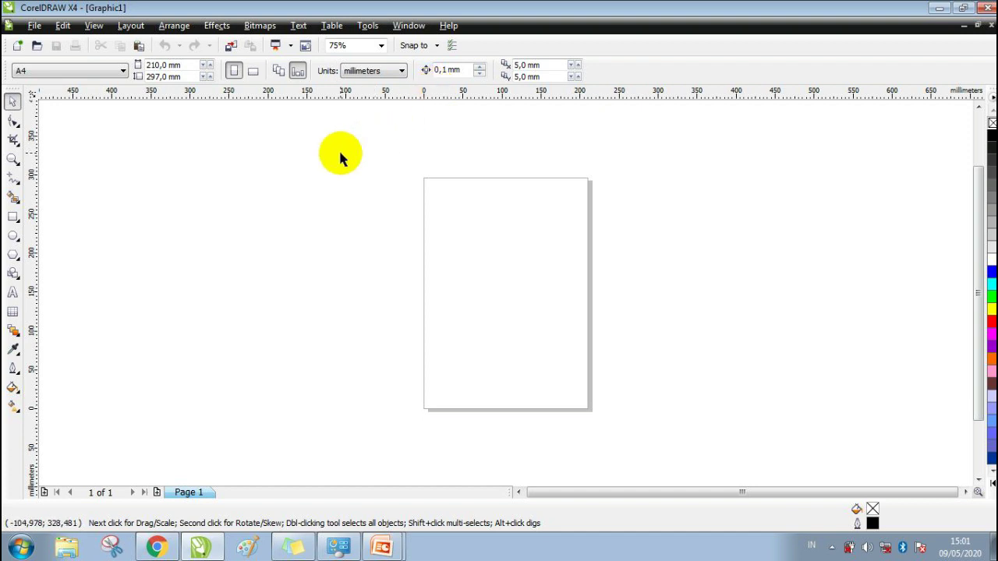
{"action": "double_click", "coordinate": [434, 69]}
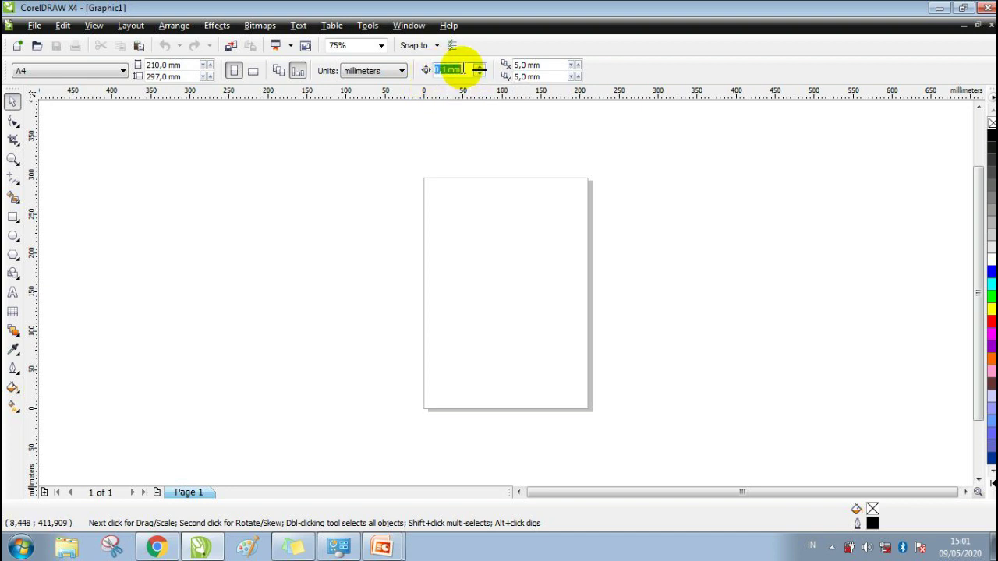
{"action": "left_click", "coordinate": [461, 69]}
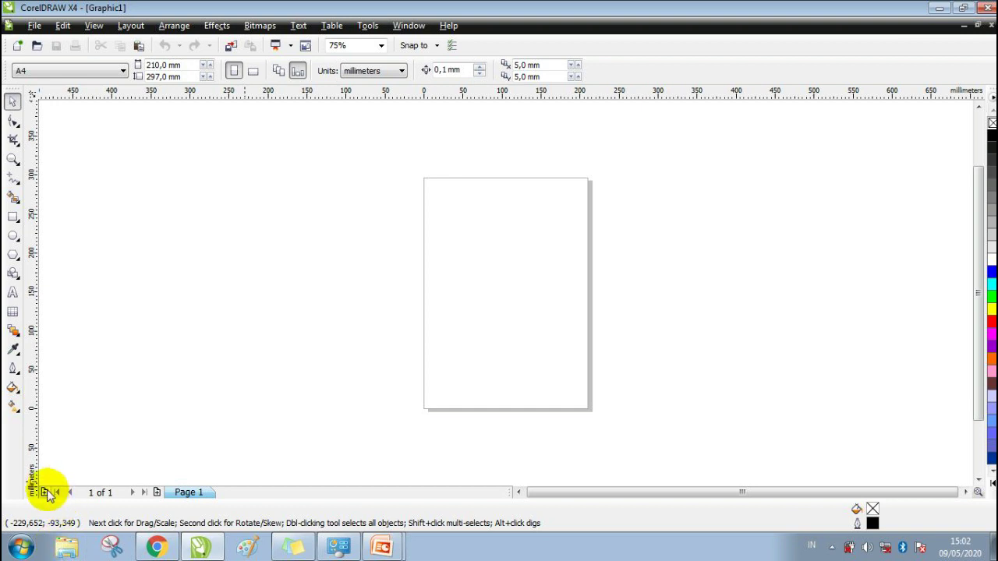
Insert a new page after Page 1, and delete that second page
{"action": "left_click", "coordinate": [157, 493]}
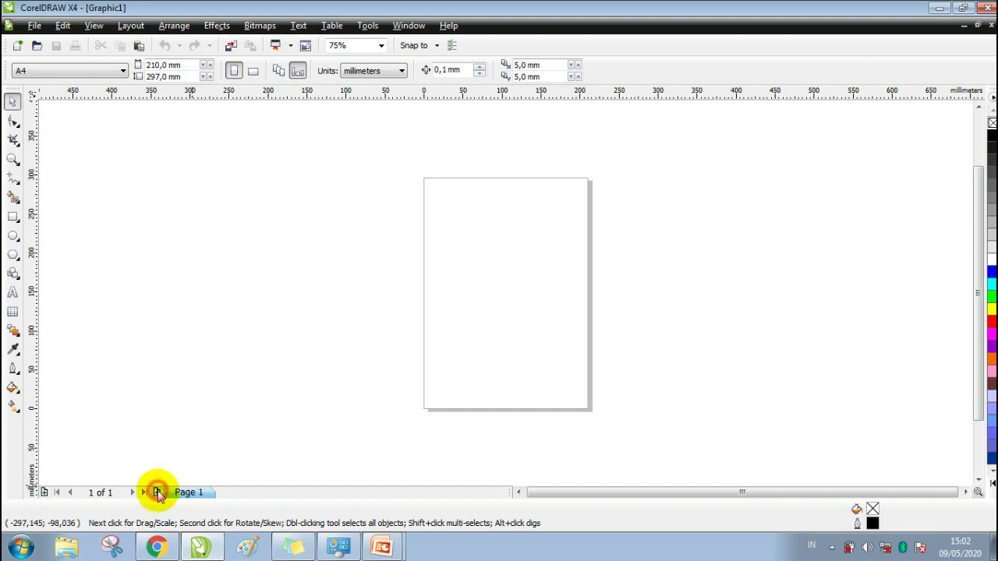
{"action": "left_click", "coordinate": [202, 496]}
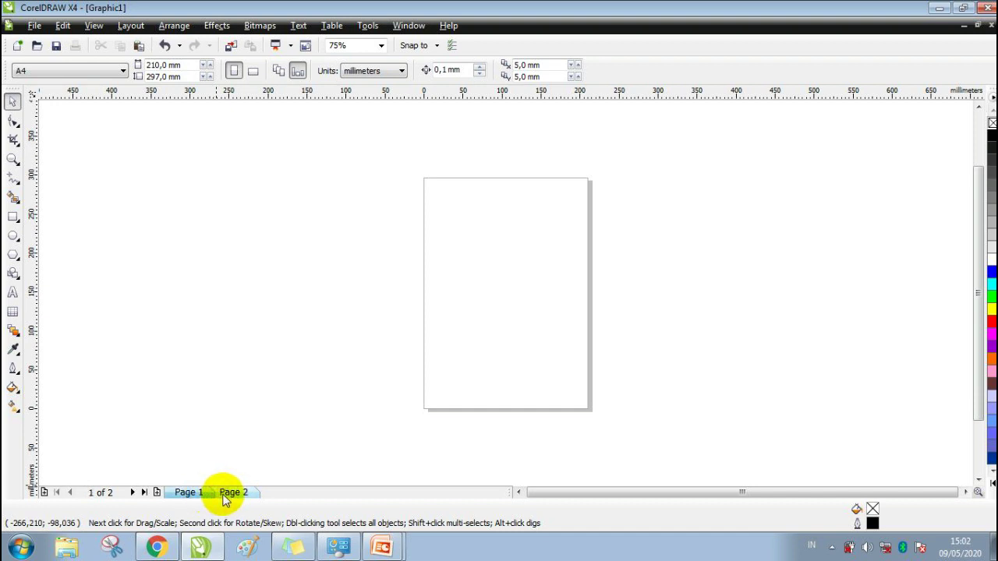
{"action": "right_click", "coordinate": [226, 498]}
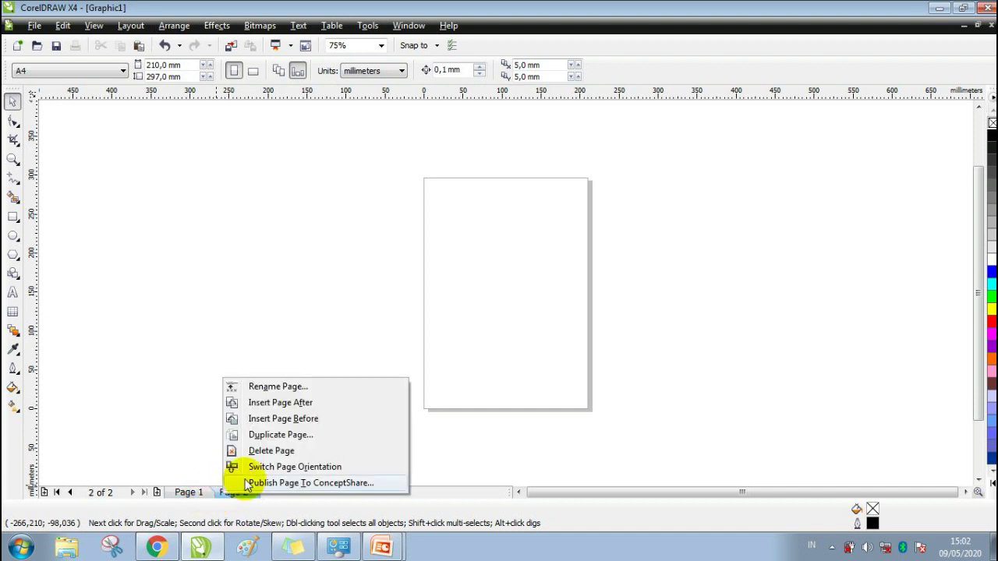
{"action": "left_click", "coordinate": [265, 450]}
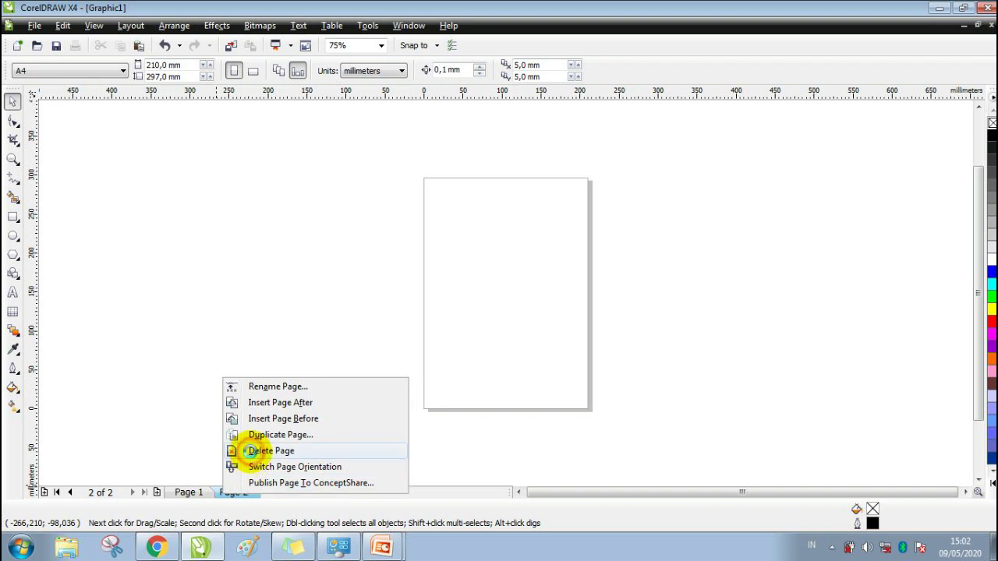
Examine the page commands available for Page 1, such as renaming, inserting, duplicating and switching orientation
{"action": "right_click", "coordinate": [191, 497]}
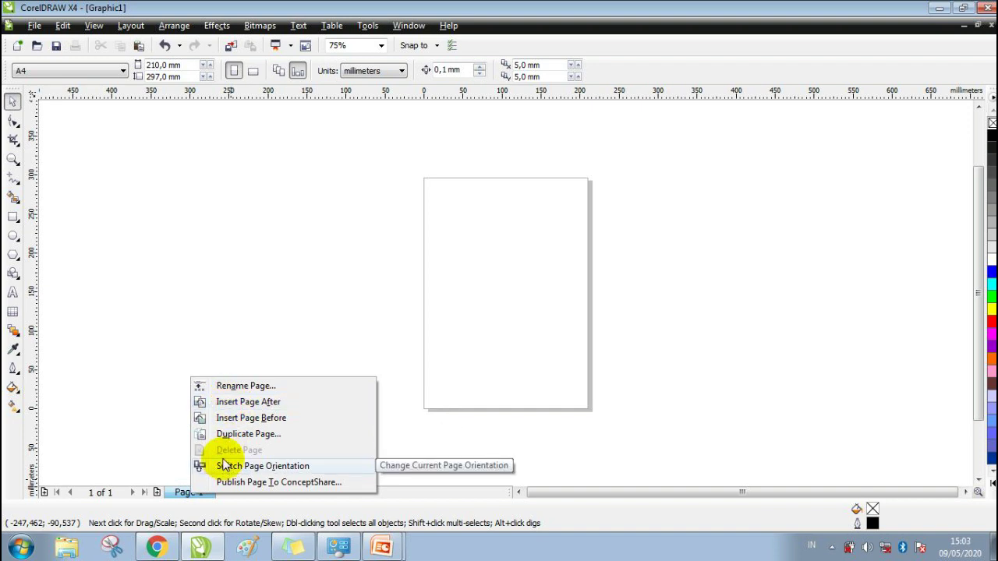
{"action": "left_click", "coordinate": [147, 416]}
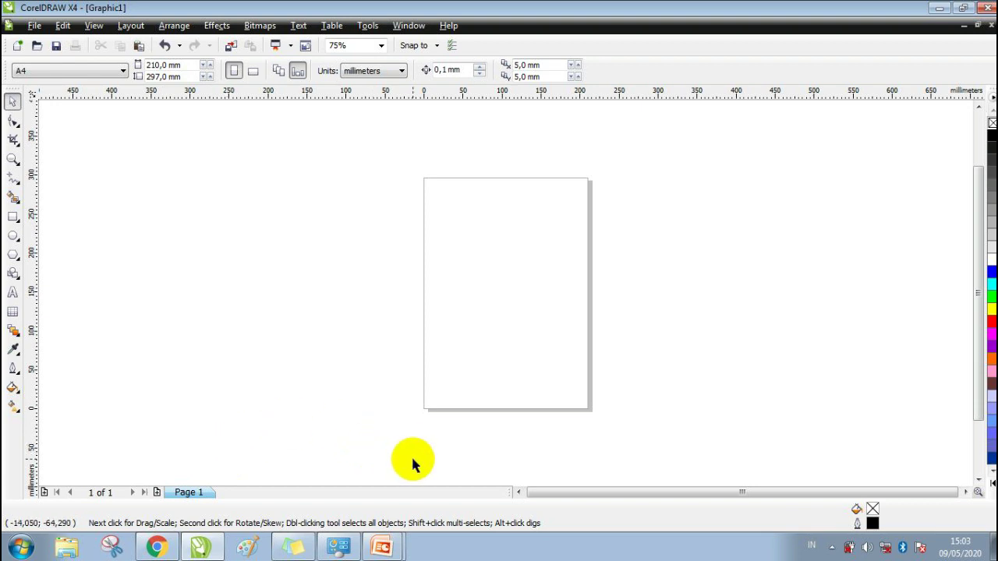
{"action": "left_click", "coordinate": [619, 491]}
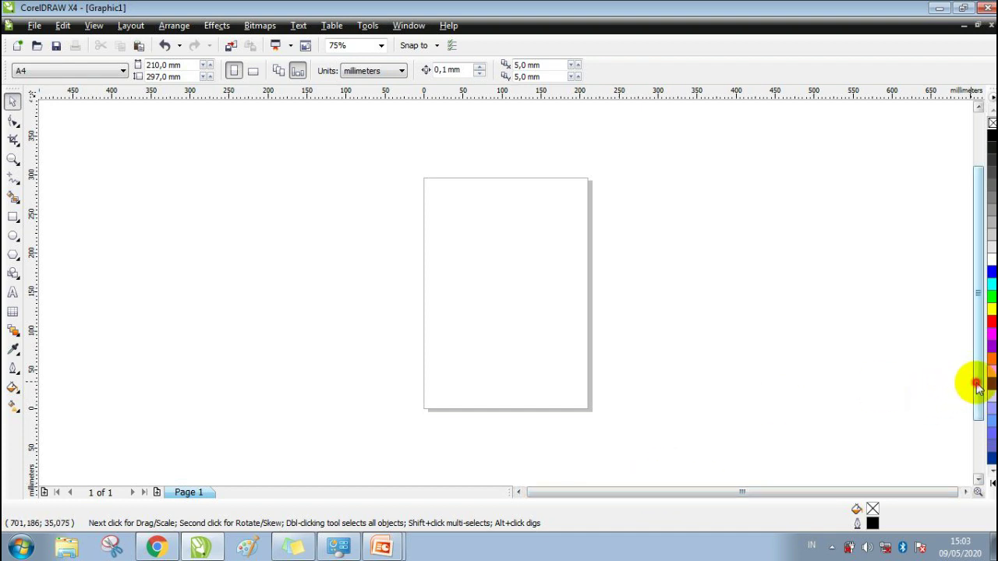
{"action": "left_click_drag", "start_coordinate": [978, 382], "coordinate": [980, 414]}
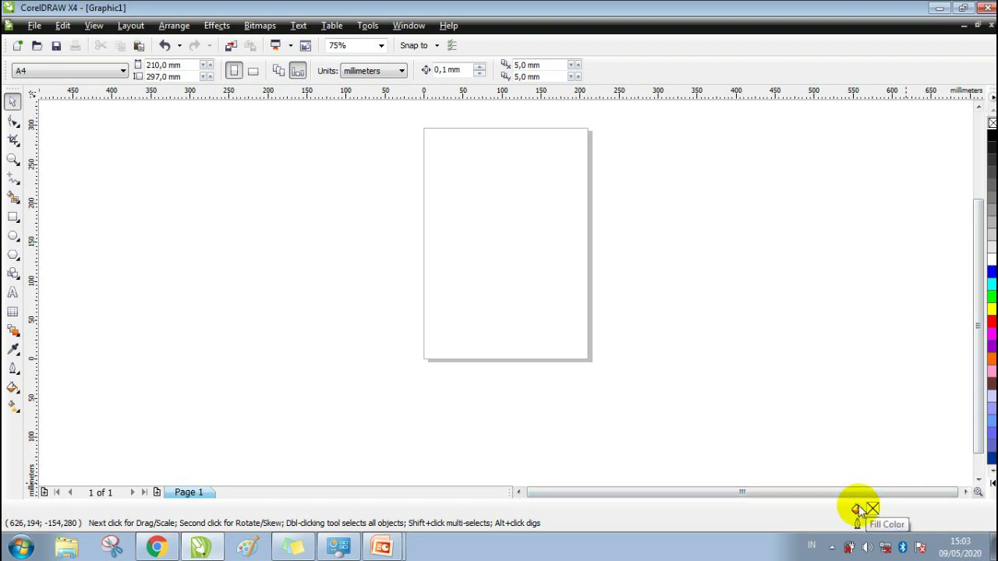